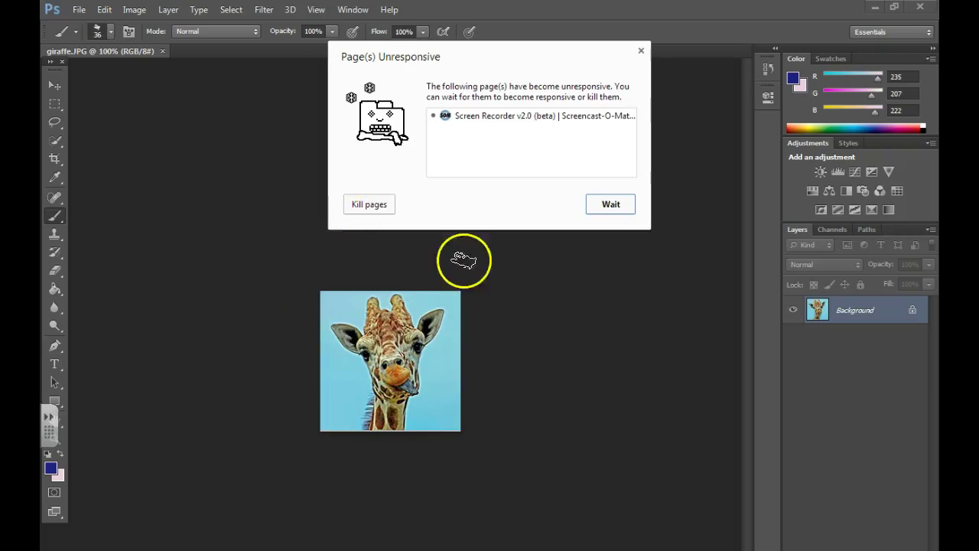
Reapply the last Rough Pastels filter to giraffe.JPG and bring up the Filter Gallery
left_click(618, 205)
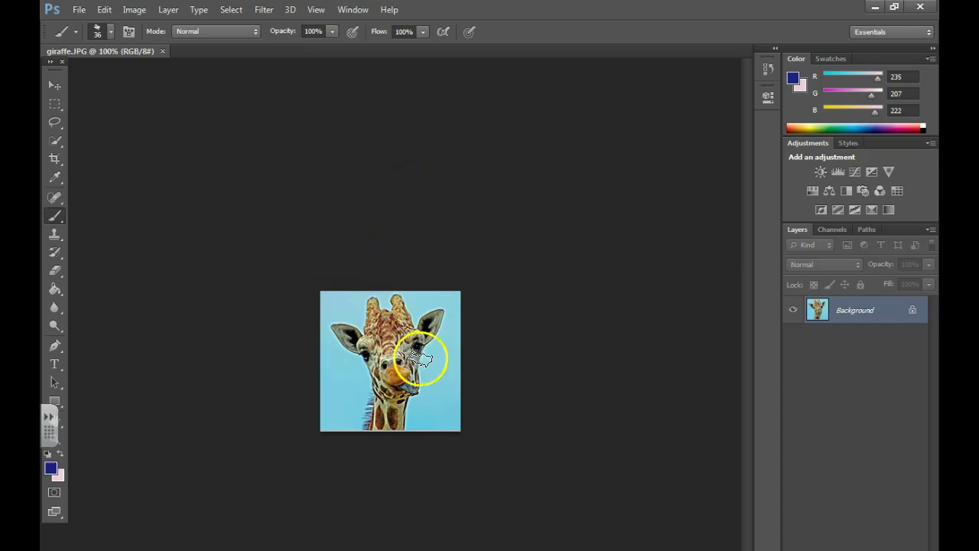
left_click(80, 11)
left_click(442, 124)
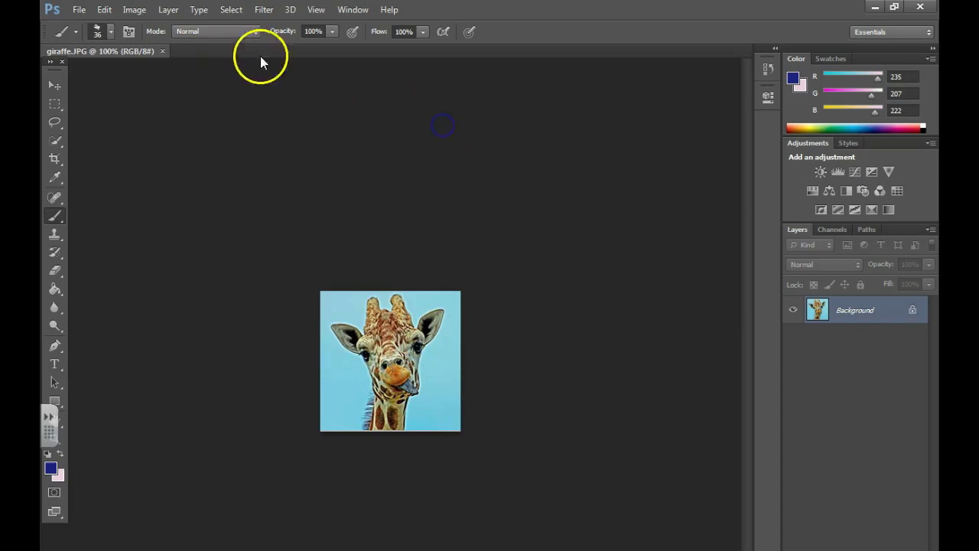
left_click(270, 11)
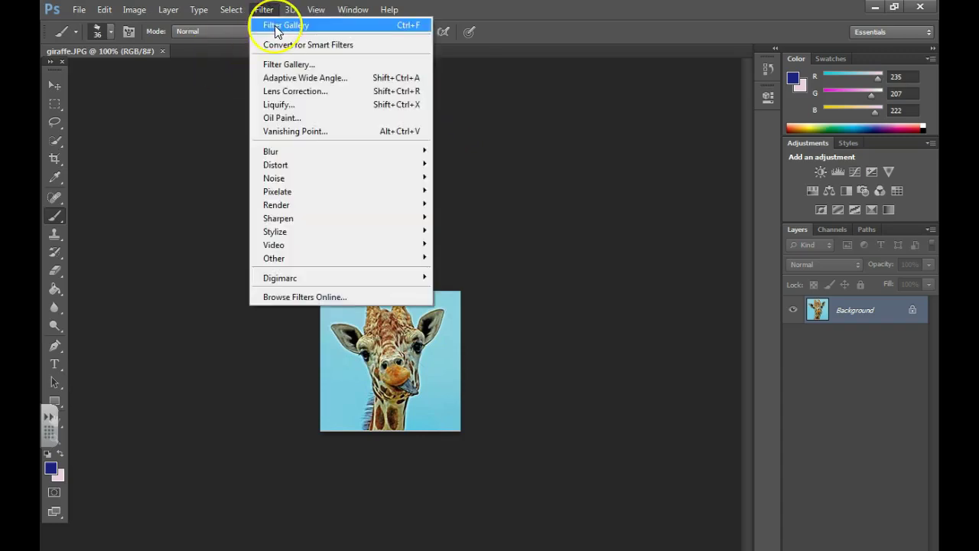
left_click(277, 29)
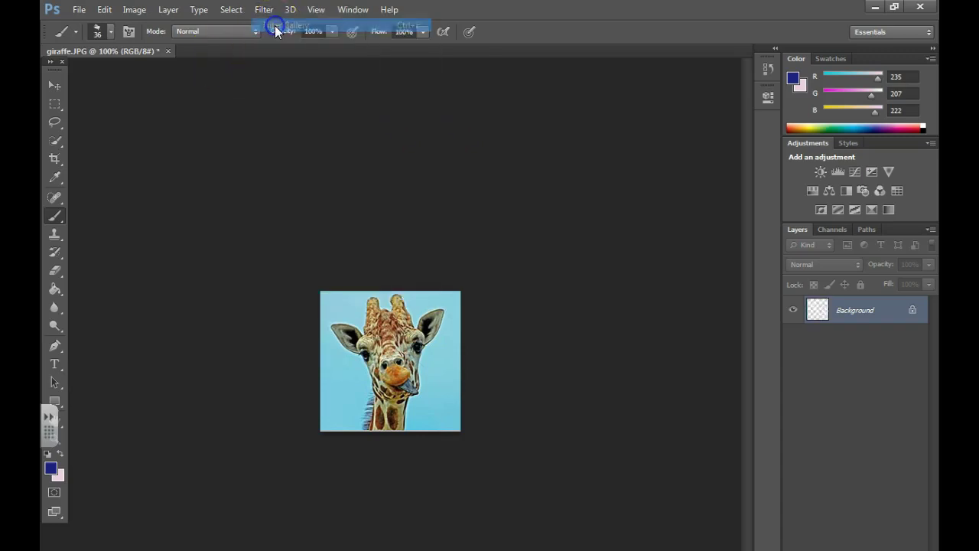
left_click(262, 15)
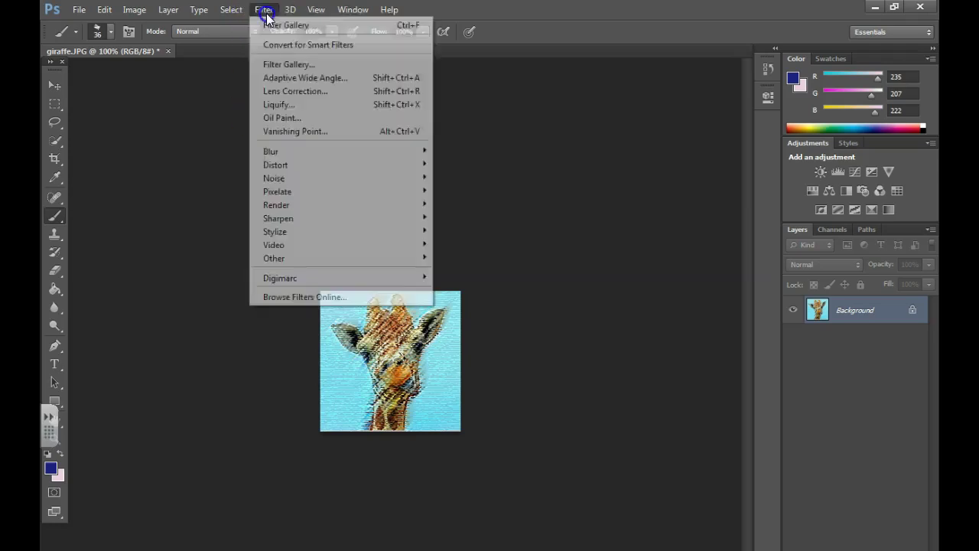
left_click(290, 65)
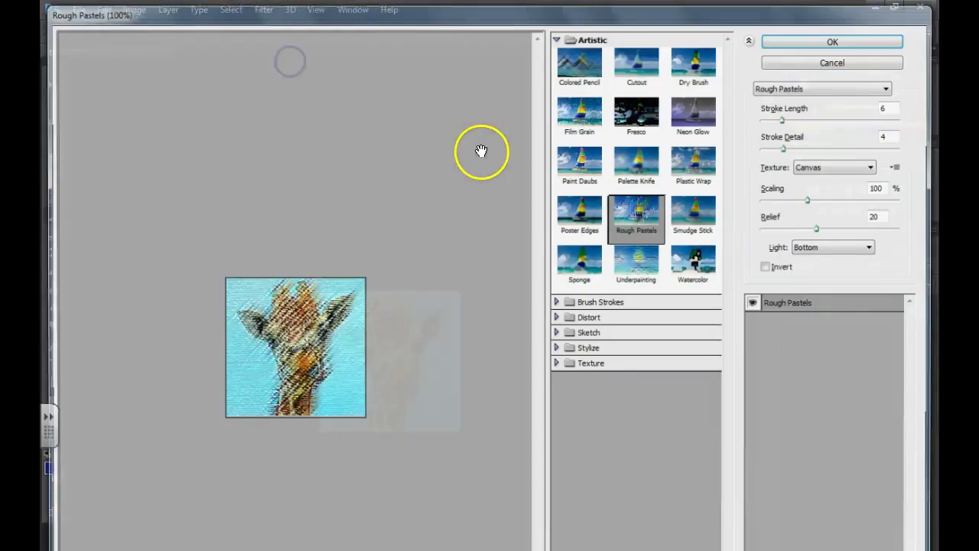
Browse the filter categories, then apply Artistic > Rough Pastels with Stroke Length 12
left_click(585, 116)
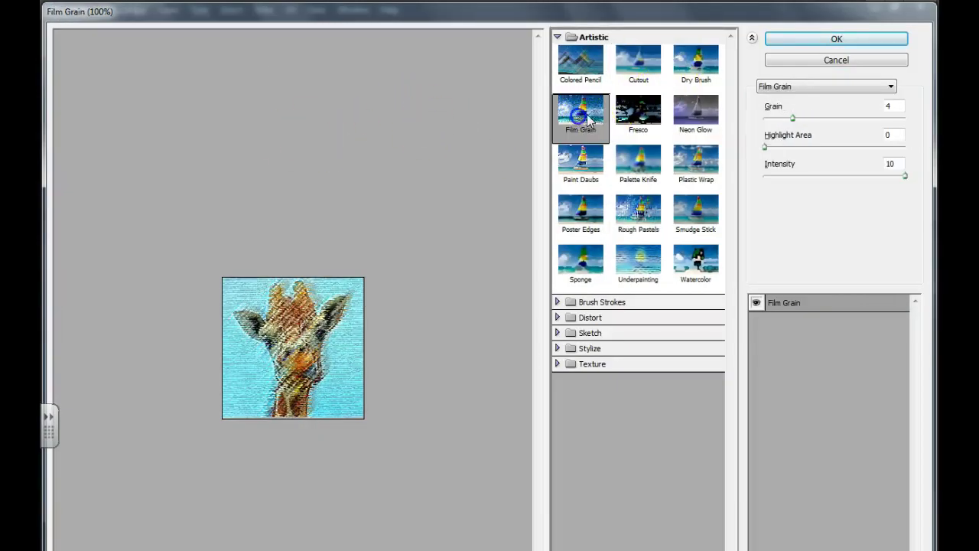
left_click(558, 39)
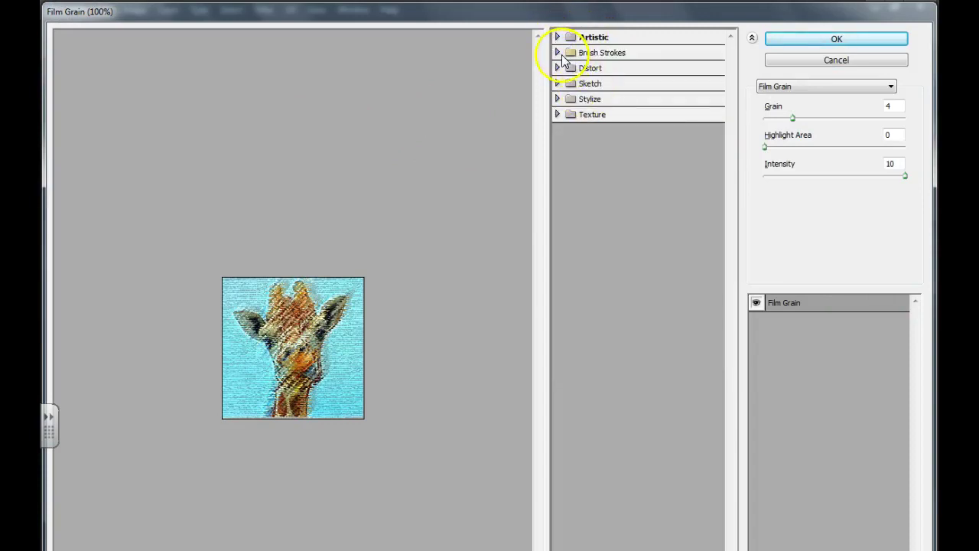
left_click(558, 52)
left_click(558, 218)
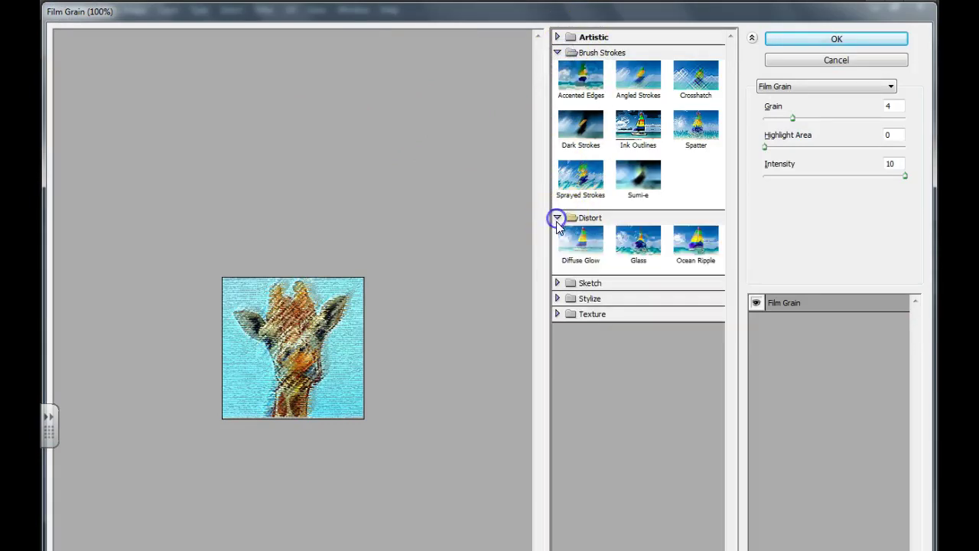
left_click(558, 283)
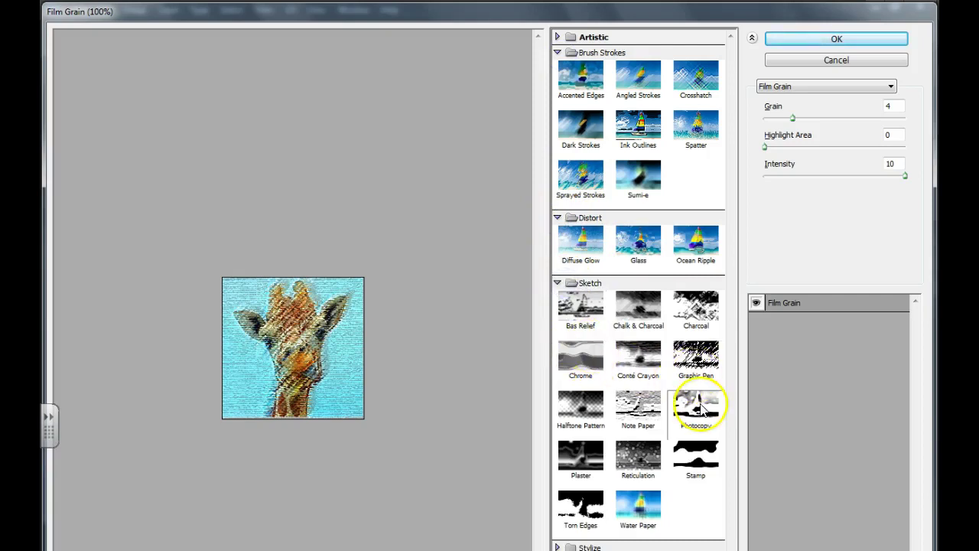
left_click(558, 51)
left_click(557, 38)
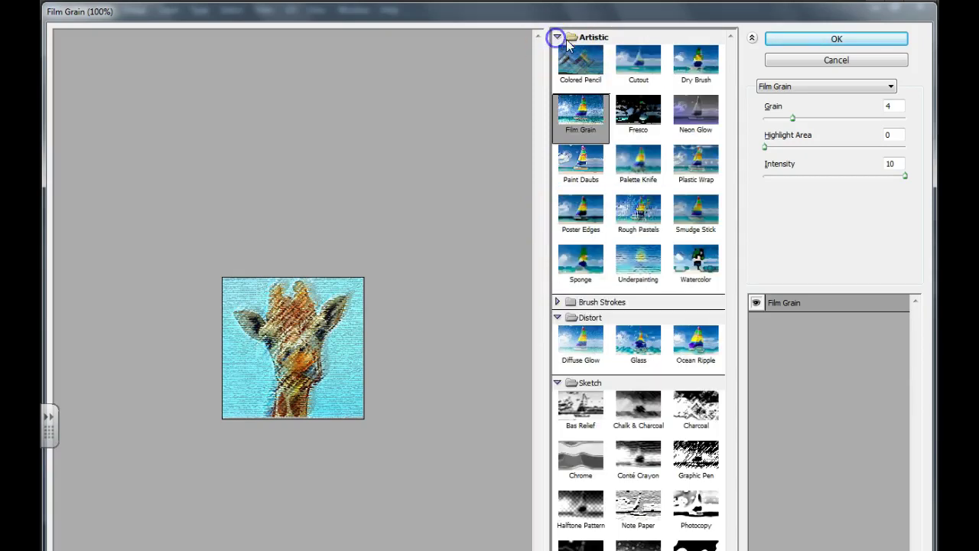
left_click(693, 177)
left_click(656, 213)
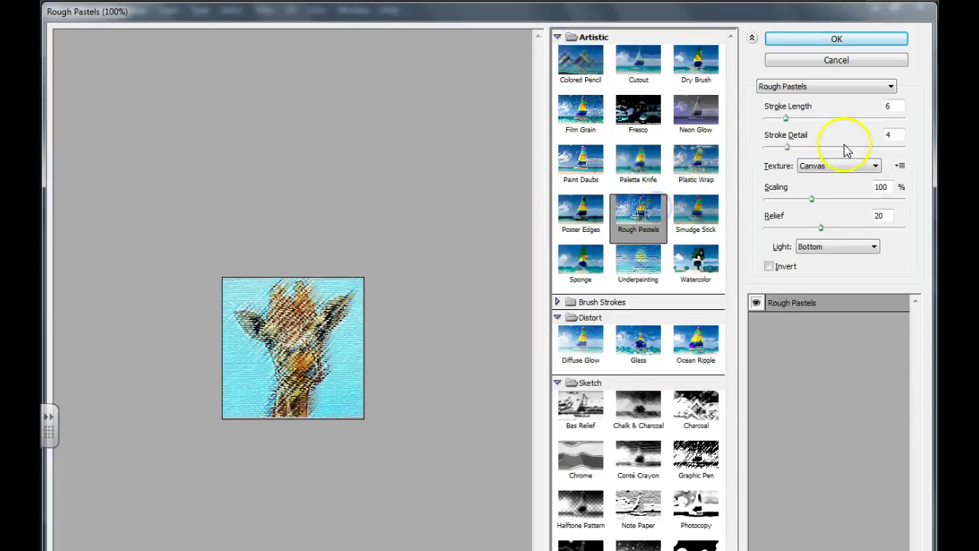
left_click(807, 117)
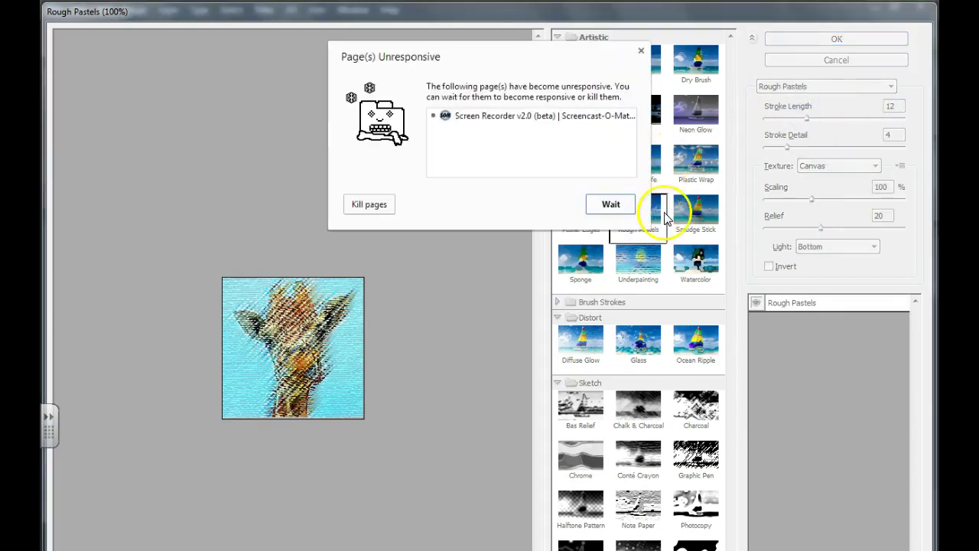
left_click(615, 211)
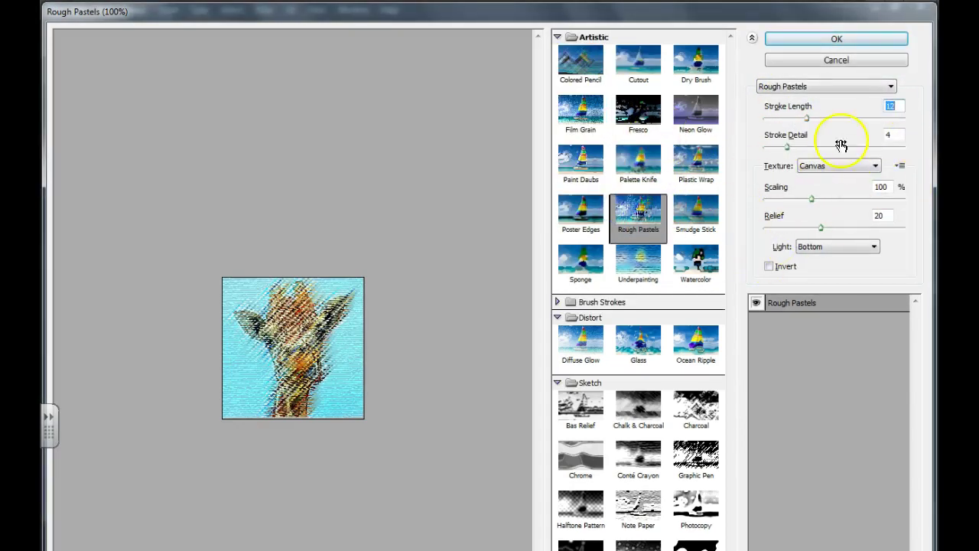
left_click(837, 39)
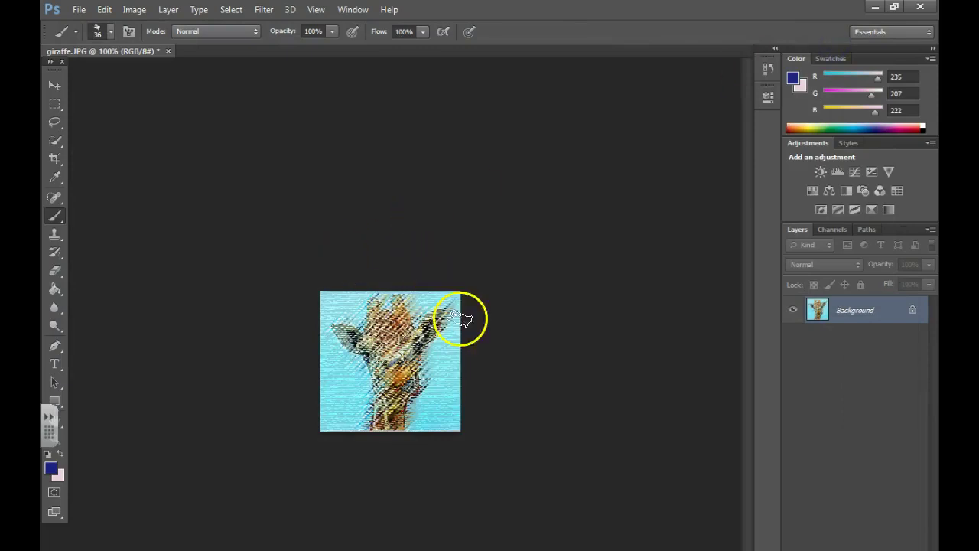
Capture a rectangular snip around the pastel-filtered giraffe with Snipping Tool
left_click(80, 10)
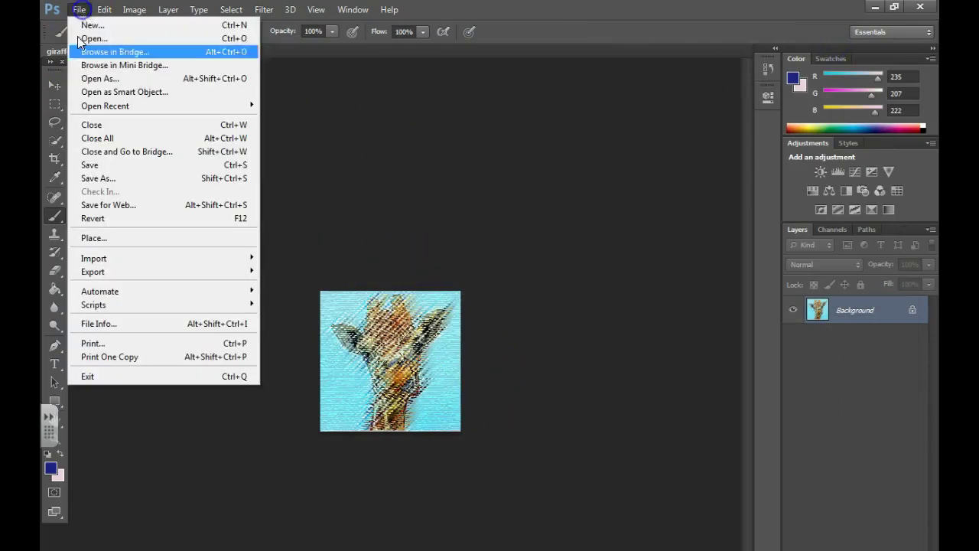
left_click(451, 178)
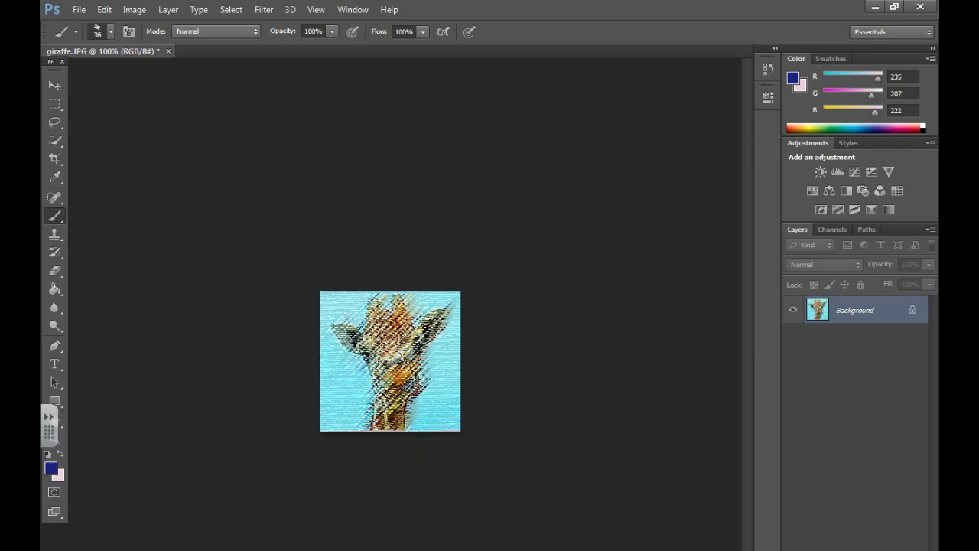
key("super")
left_click(95, 377)
left_click_drag(322, 291, 460, 433)
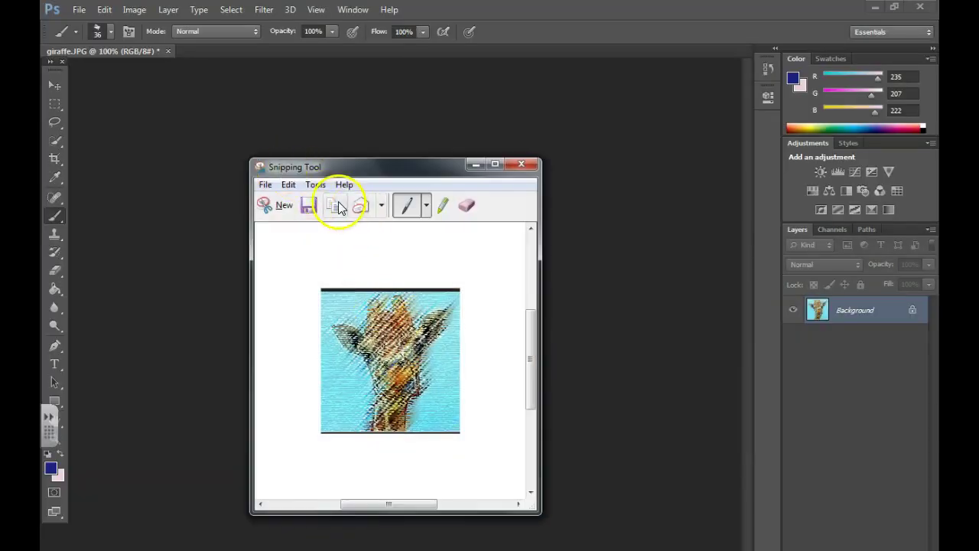
Paste the giraffe snip as a picture under 'Paste a few SAMPLES HERE', shrink it, and show slide 2
key("alt+Tab")
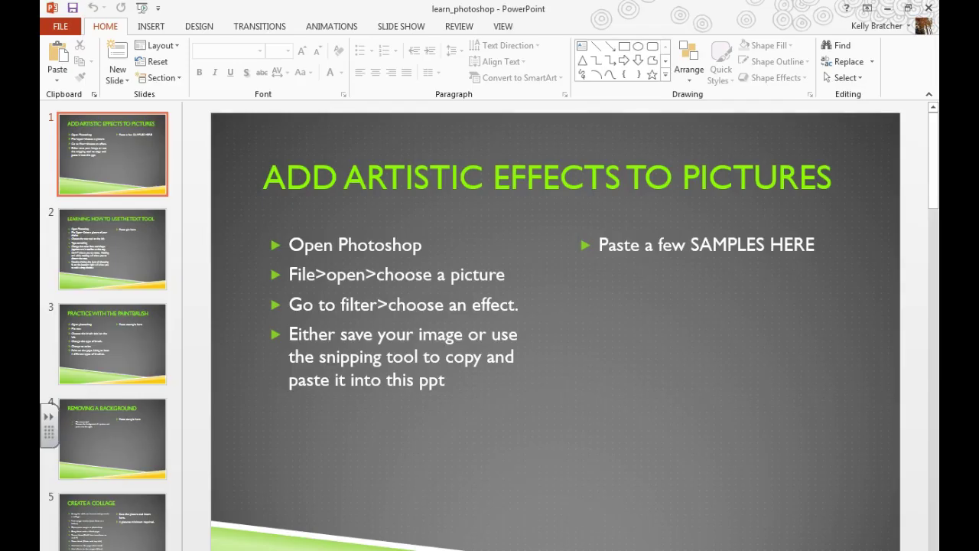
right_click(597, 316)
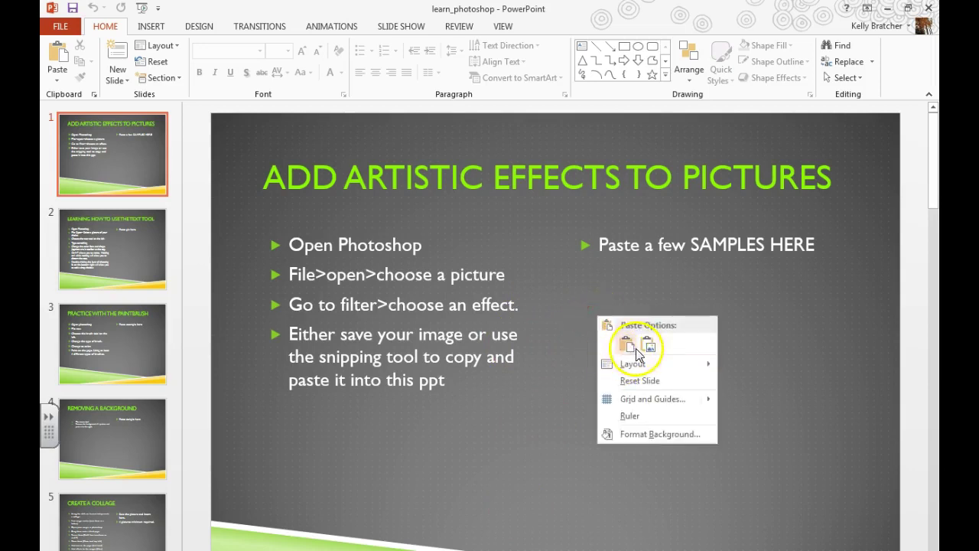
left_click(629, 348)
left_click_drag(557, 373, 622, 339)
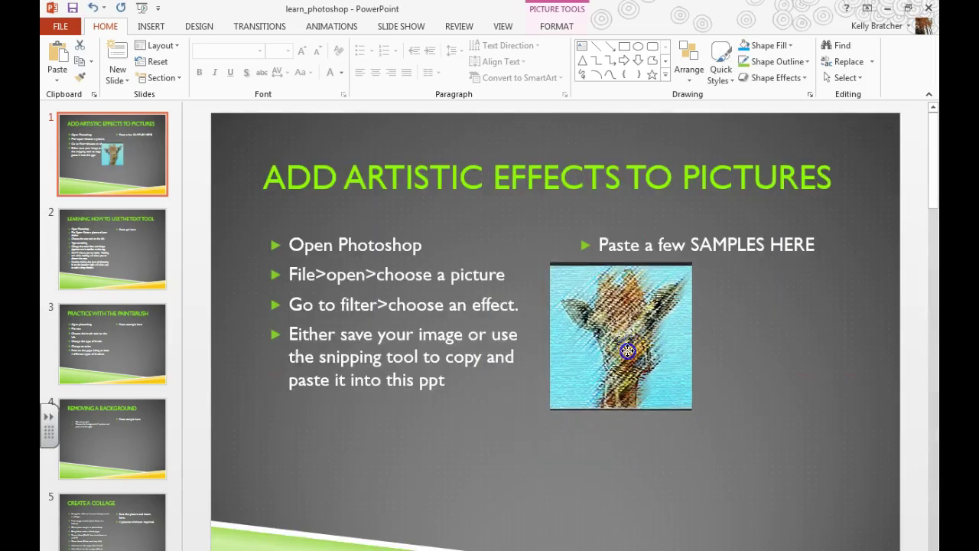
left_click_drag(687, 408, 648, 371)
left_click(126, 247)
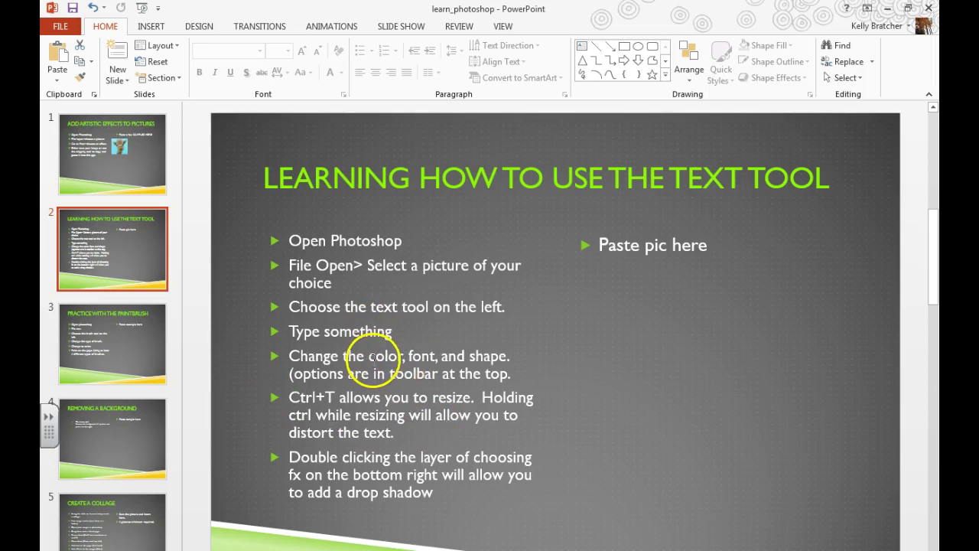
Highlight the resizing instruction bullet on slide 2 to read it
left_click(413, 362)
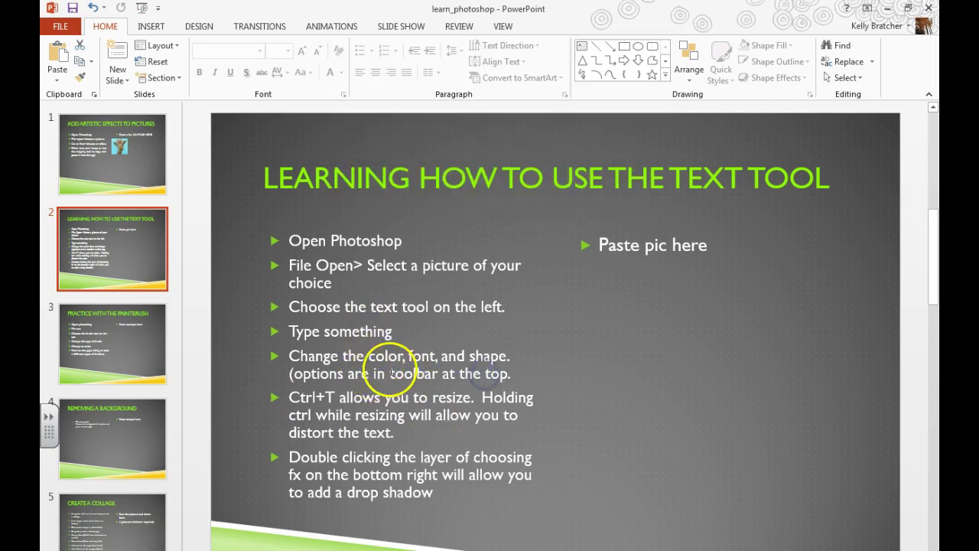
left_click_drag(332, 399, 437, 416)
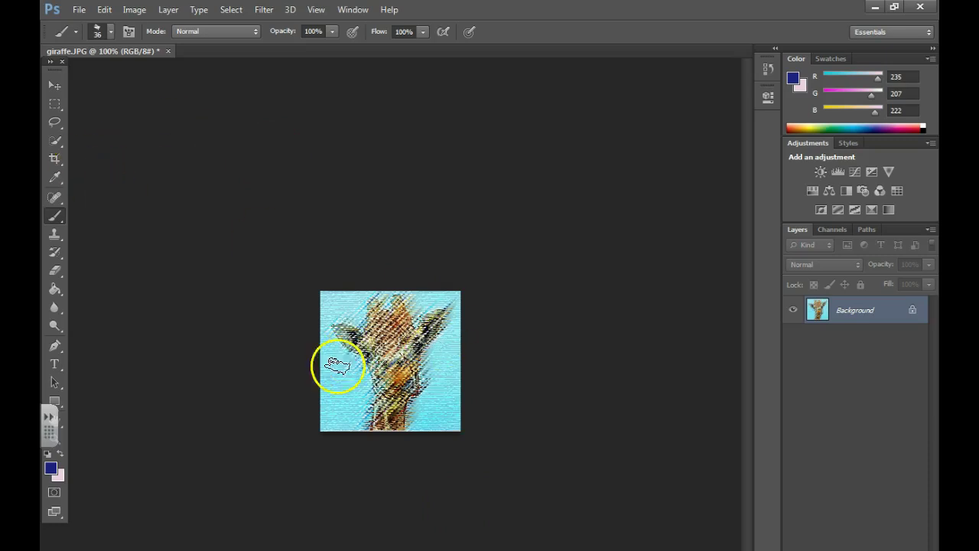
Add a first-name text layer and move it to the giraffe image's bottom edge
left_click(55, 365)
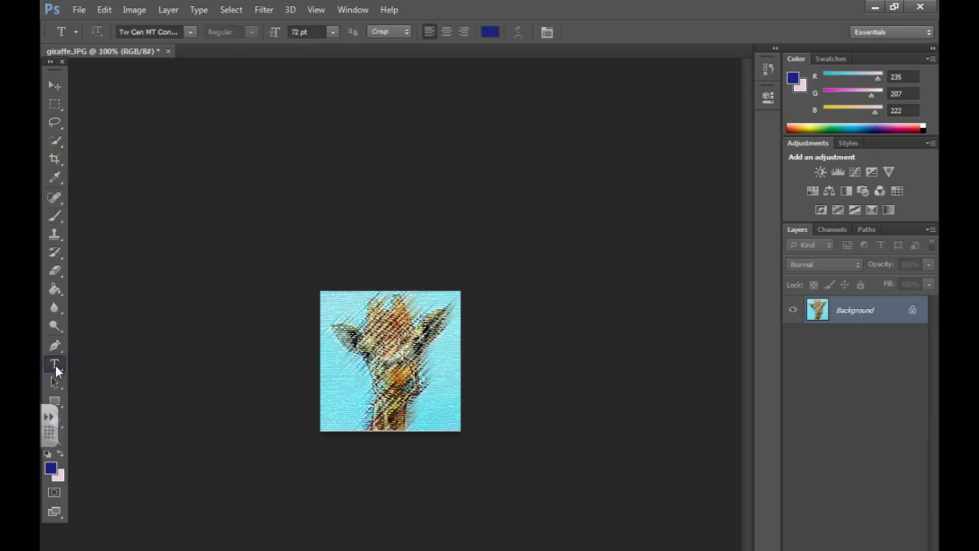
left_click(337, 350)
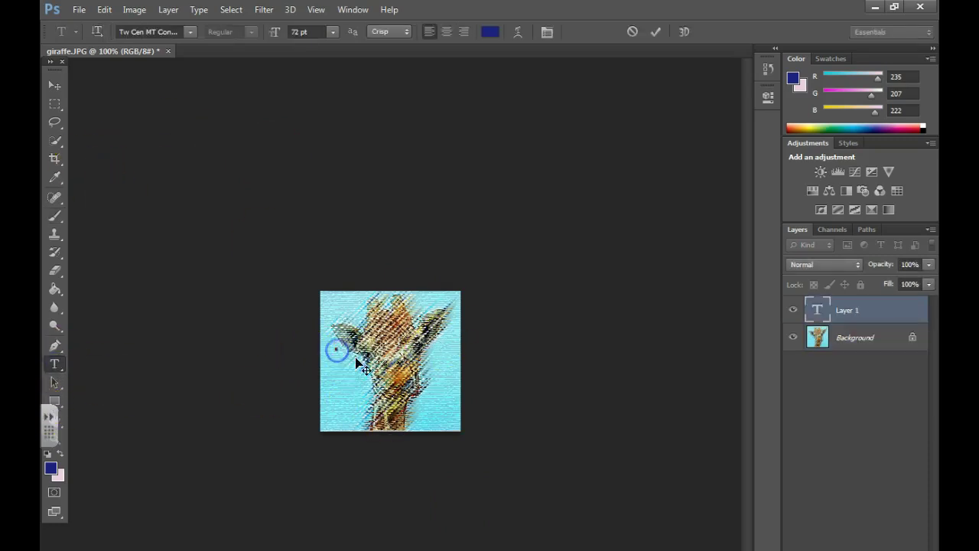
type("Kelly")
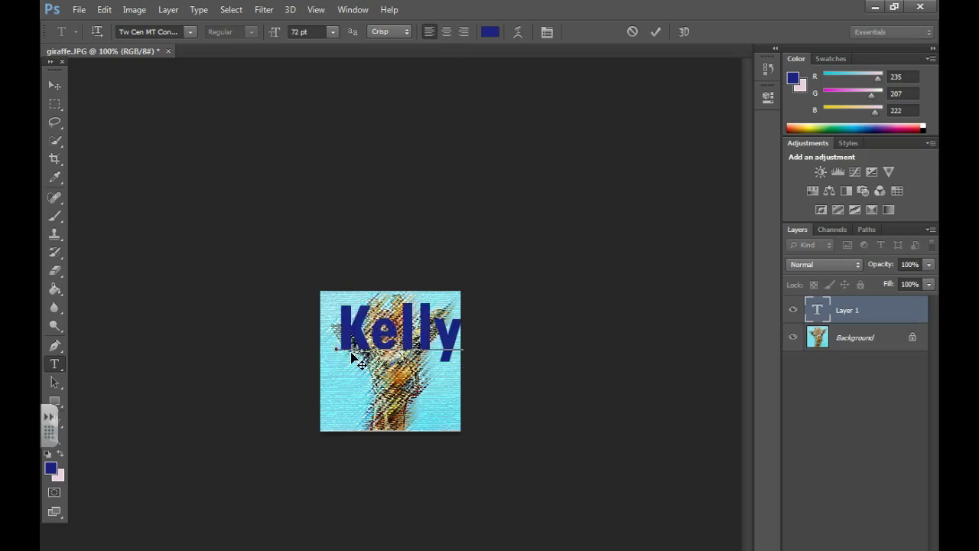
left_click(54, 84)
left_click_drag(405, 319, 402, 388)
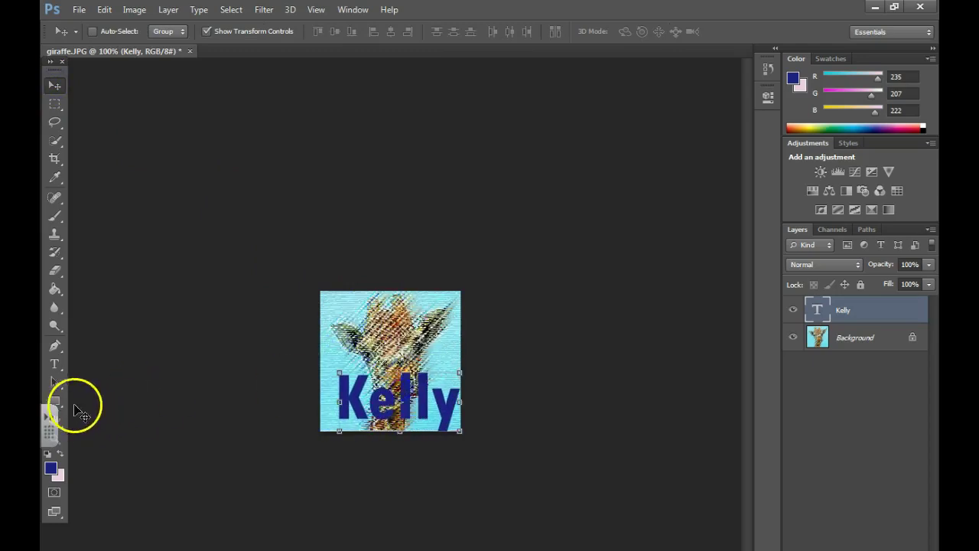
Select the whole name word with the Horizontal Type tool
left_click(55, 364)
left_click(350, 400)
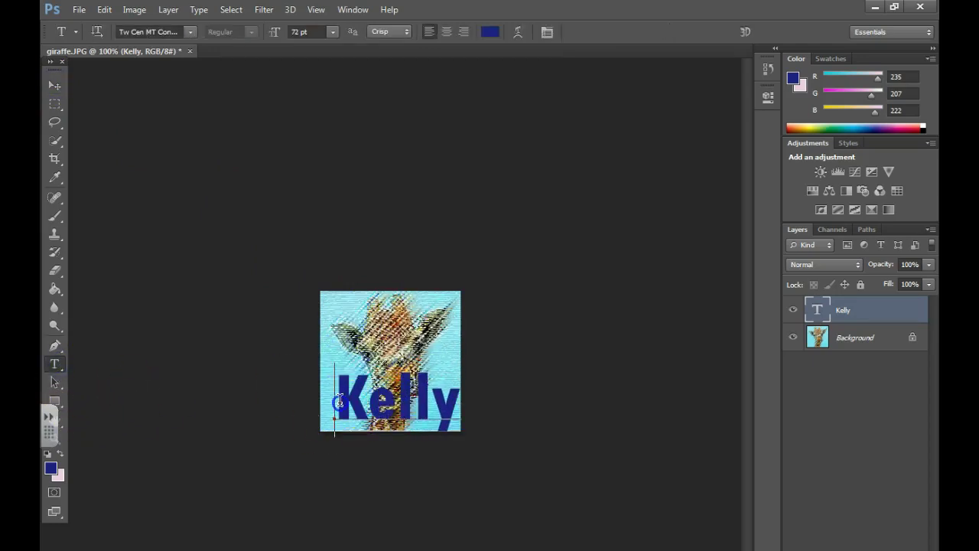
left_click_drag(336, 400, 474, 400)
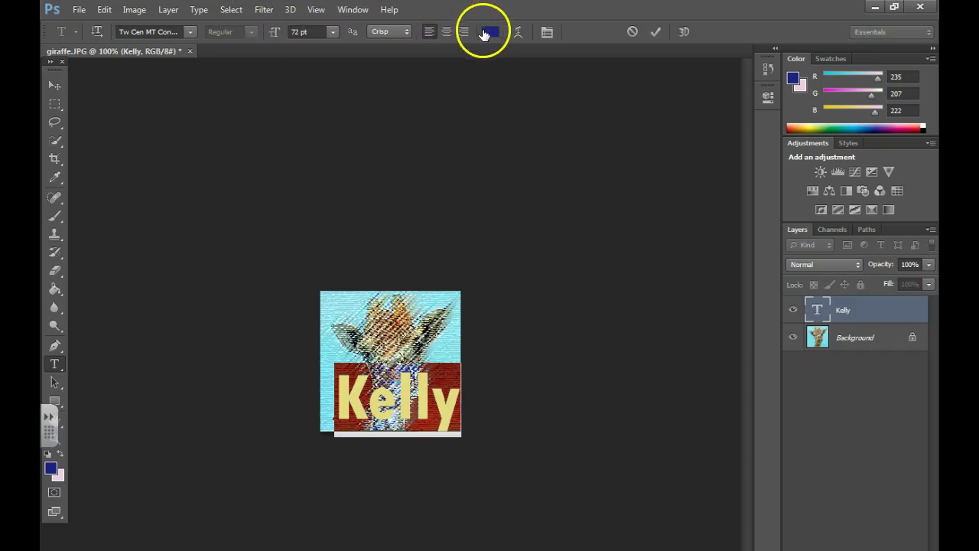
Colour the name text brown #85561a, sampled from the painting
left_click(485, 34)
left_click(62, 150)
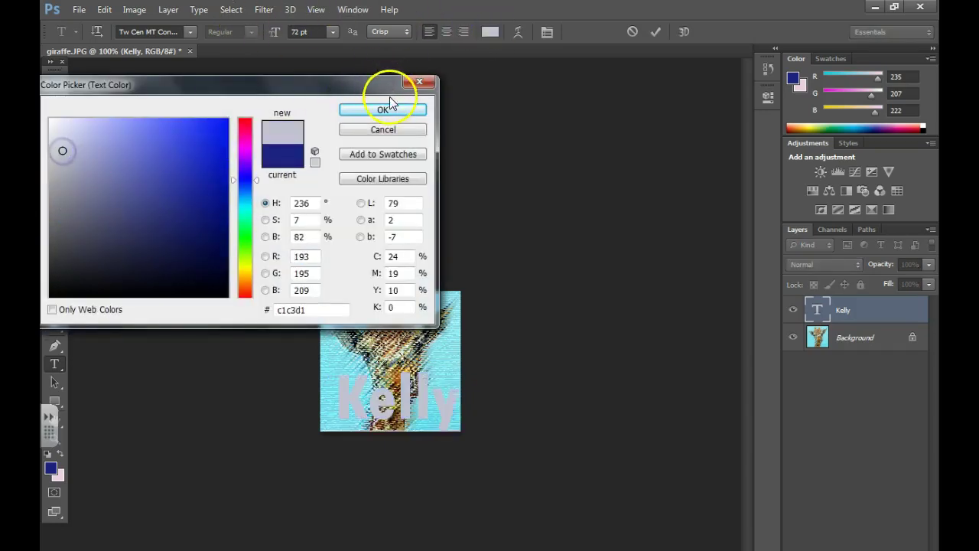
left_click(142, 185)
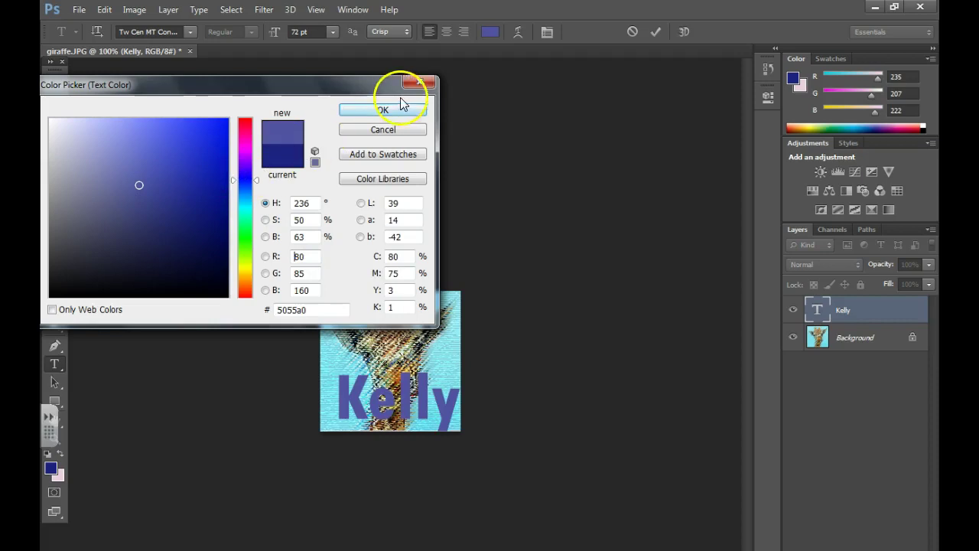
left_click(246, 258)
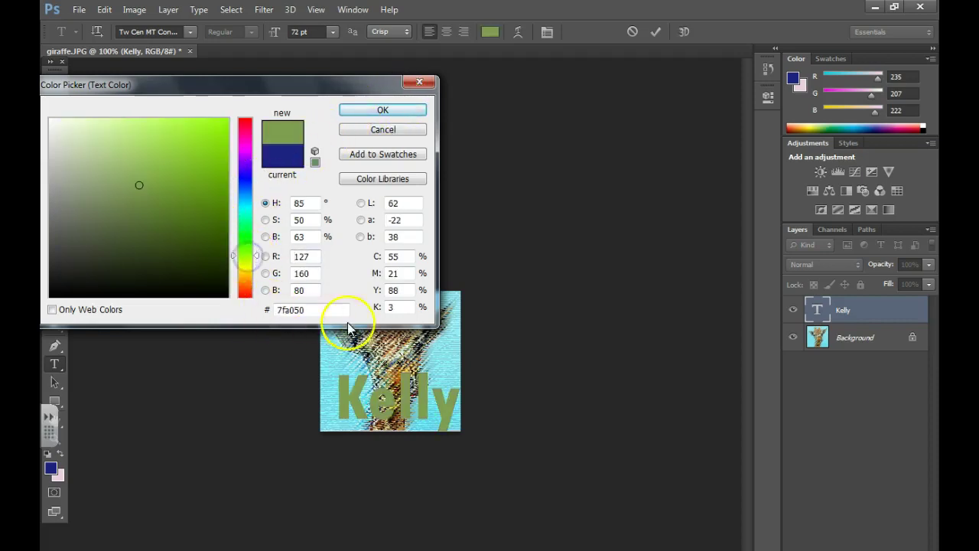
left_click(394, 349)
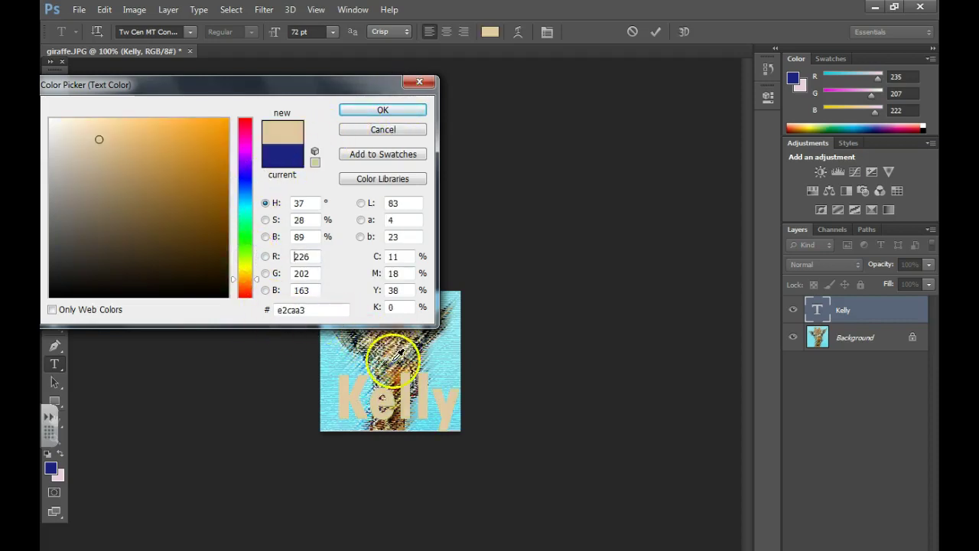
left_click(408, 362)
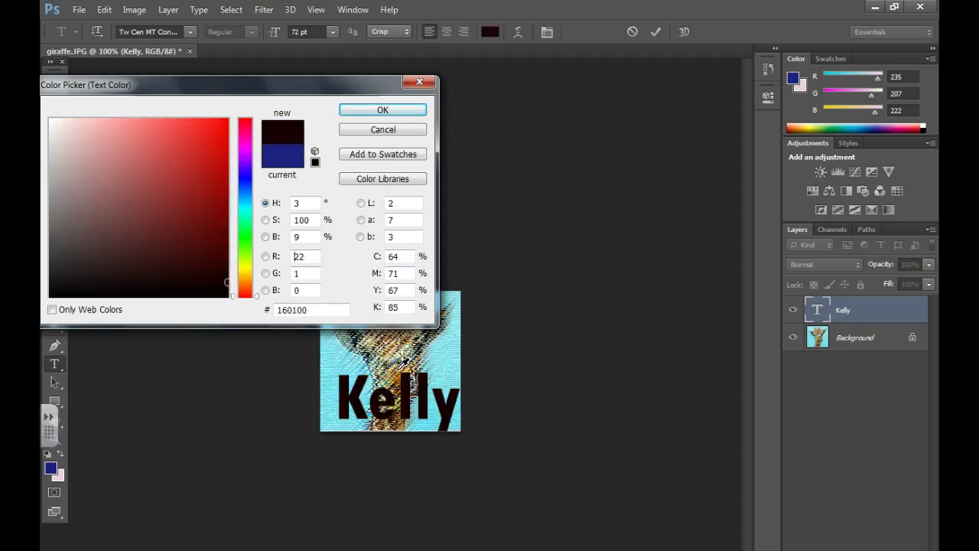
left_click(399, 366)
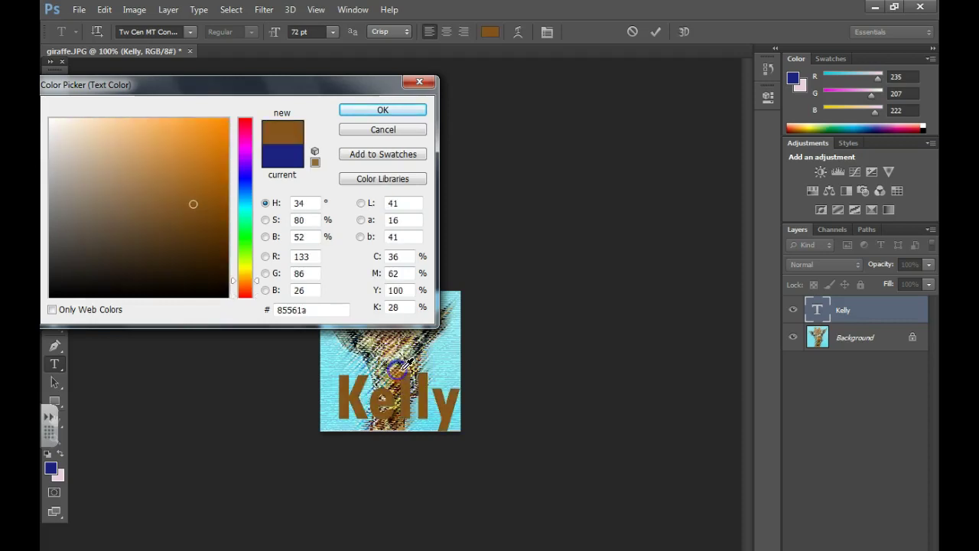
left_click(394, 109)
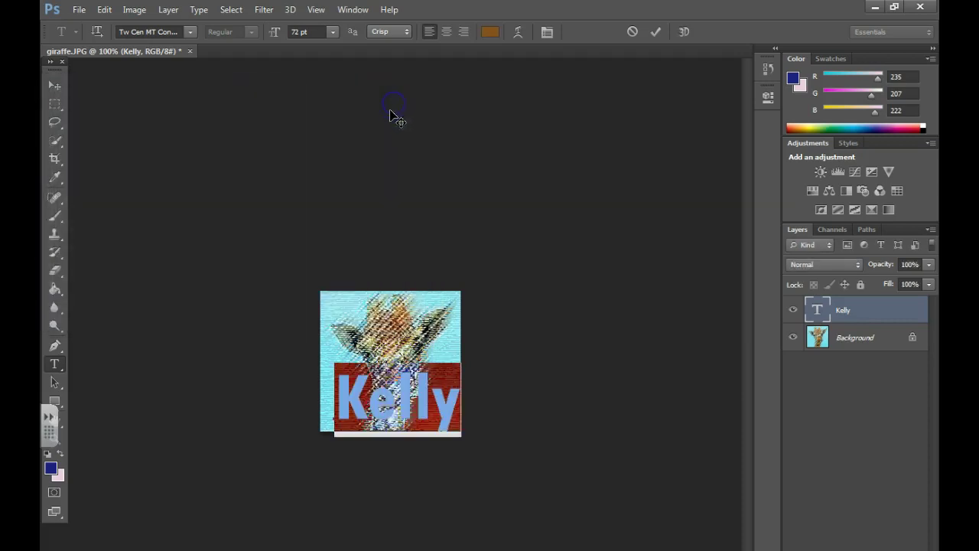
Set the name text to Viner Hand ITC at 24 pt
left_click(188, 32)
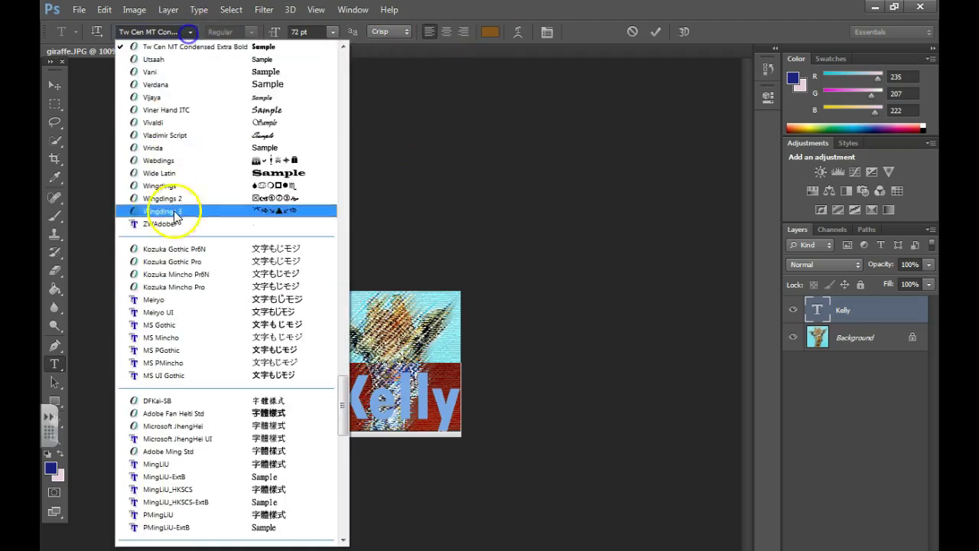
left_click(211, 111)
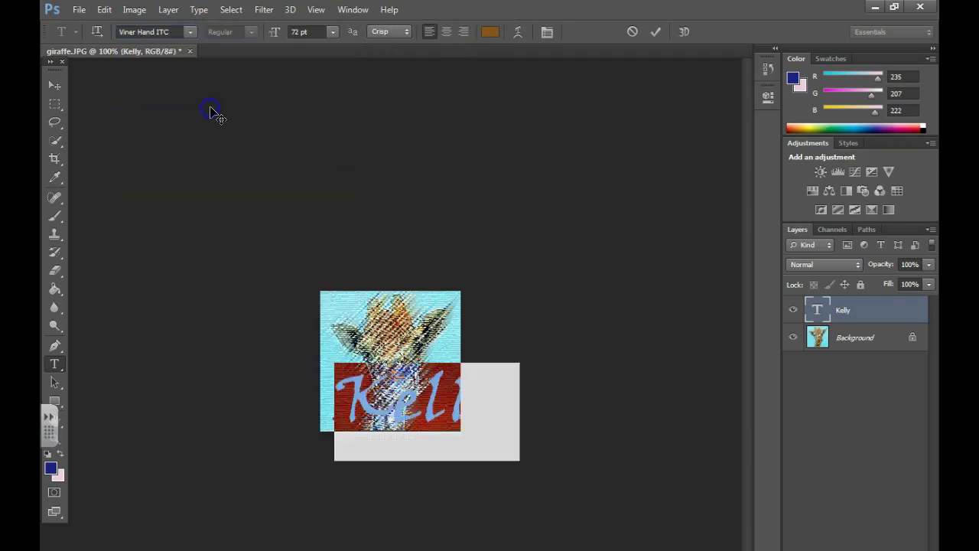
left_click(332, 32)
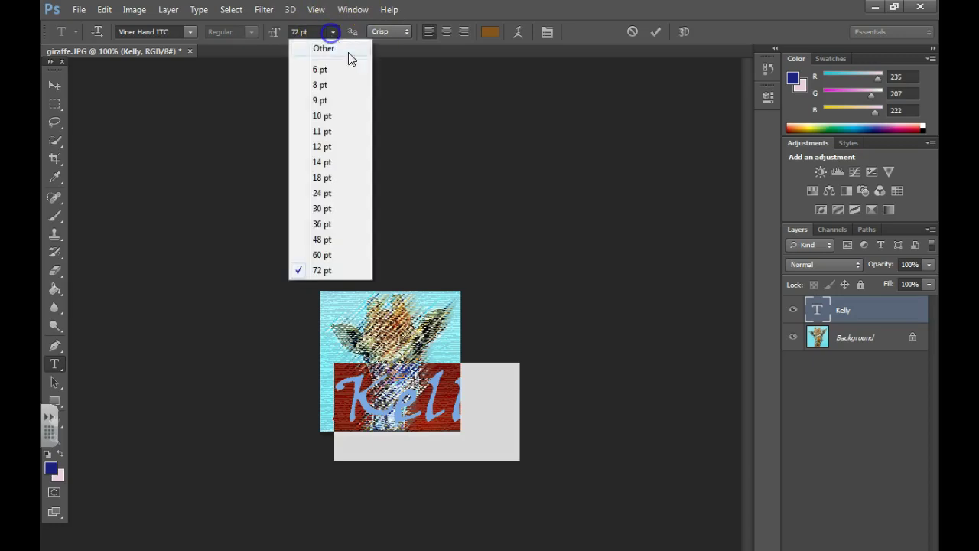
left_click(321, 192)
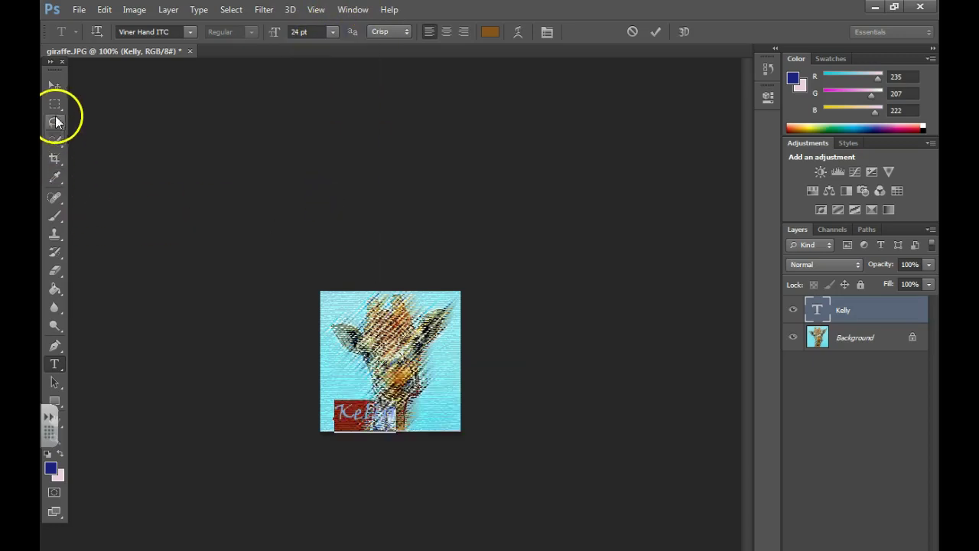
Warp the name text into an Arc
left_click(518, 32)
left_click(569, 111)
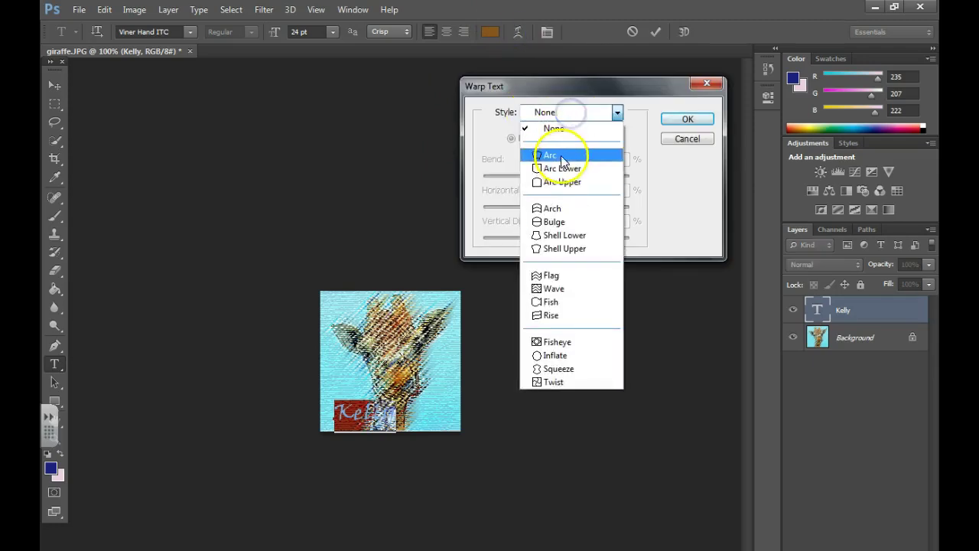
left_click(555, 148)
left_click(690, 118)
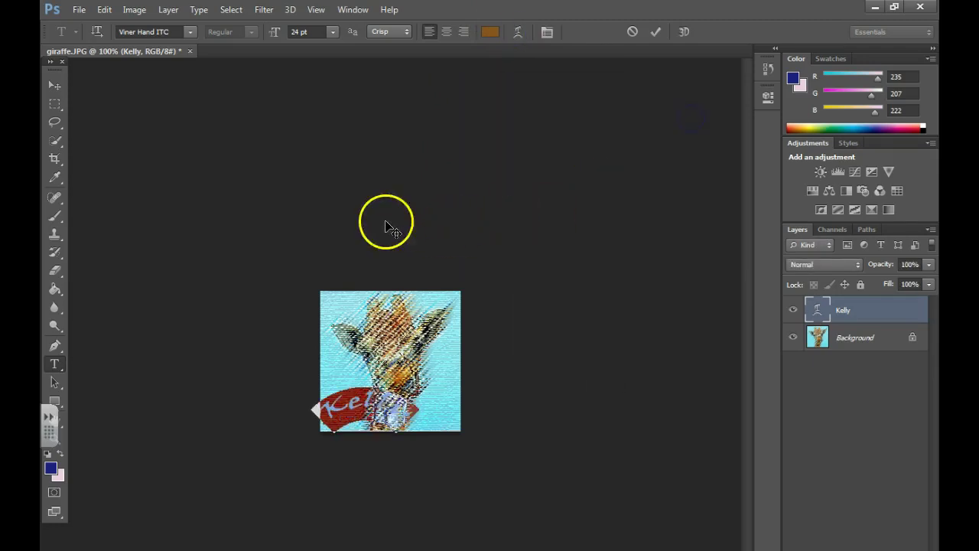
Enlarge the arched text and place it level across the giraffe's neck
left_click(58, 84)
mouse_move(342, 397)
left_mouse_down()
mouse_move(363, 400)
mouse_move(350, 399)
left_mouse_up()
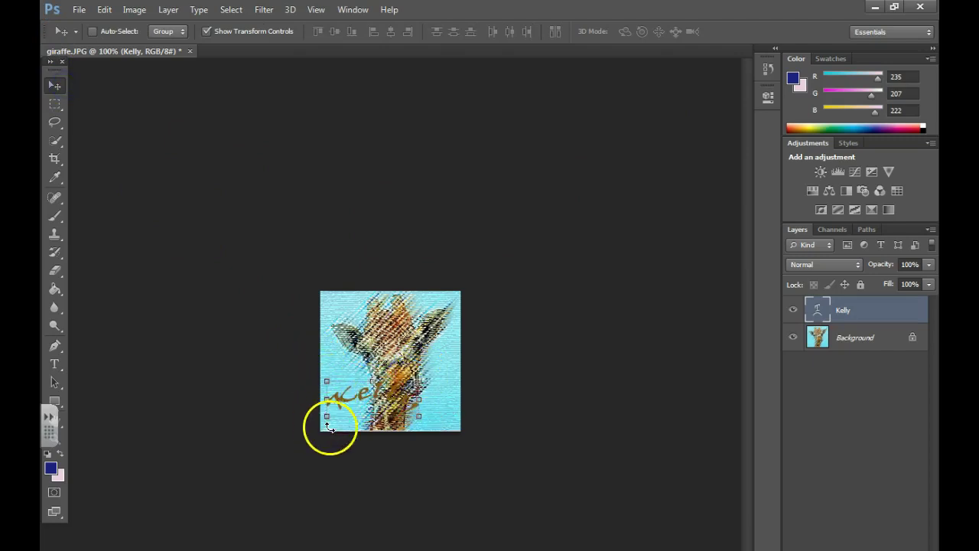
left_click_drag(417, 380, 417, 303)
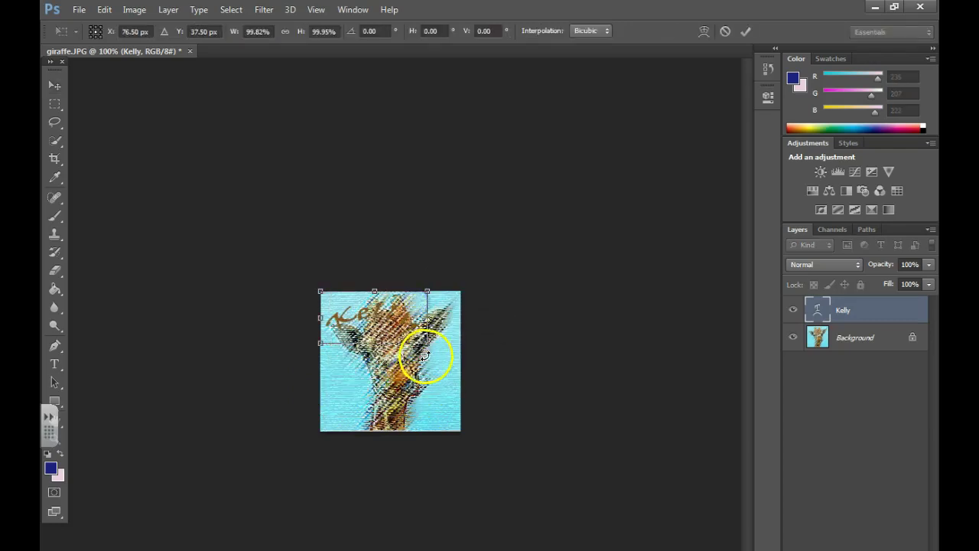
left_click_drag(427, 343, 450, 380)
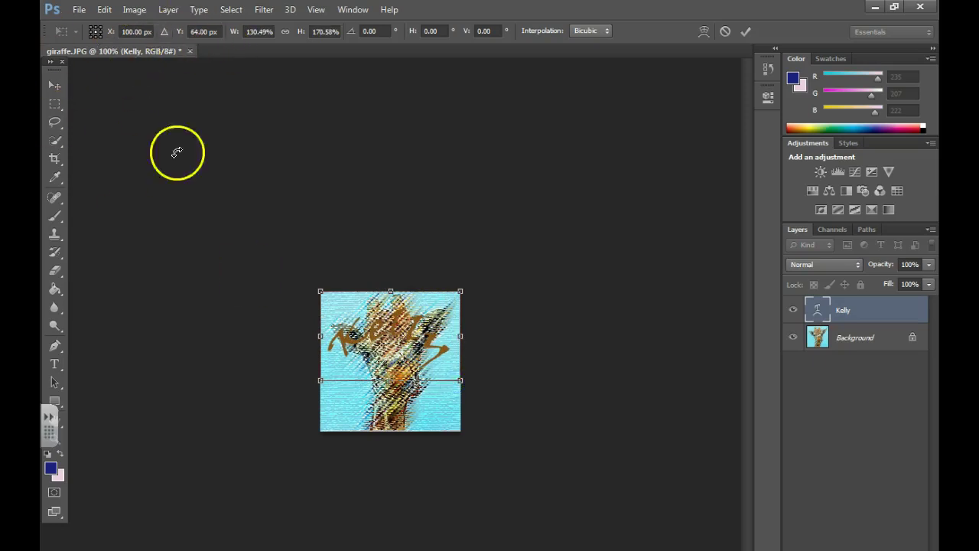
left_click(52, 85)
left_click(454, 269)
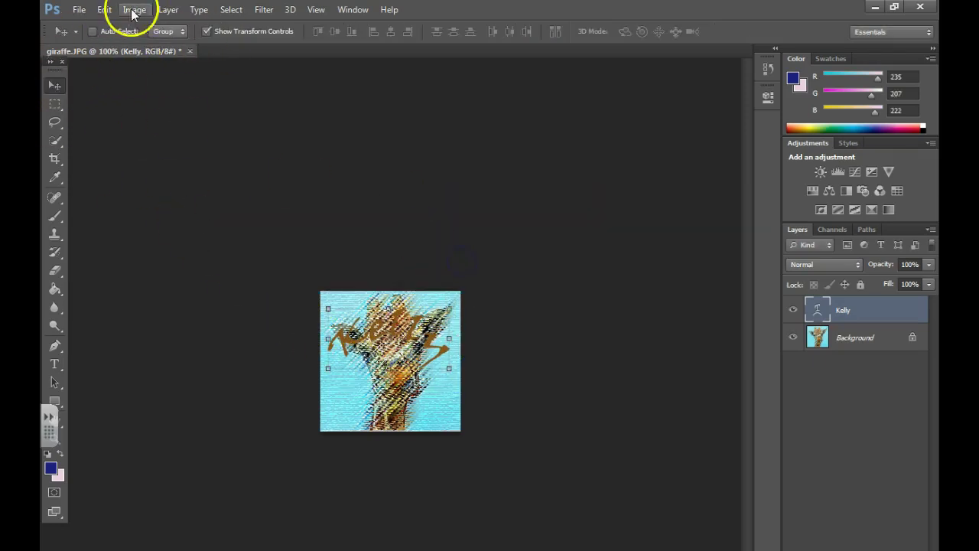
left_click_drag(394, 334, 399, 358)
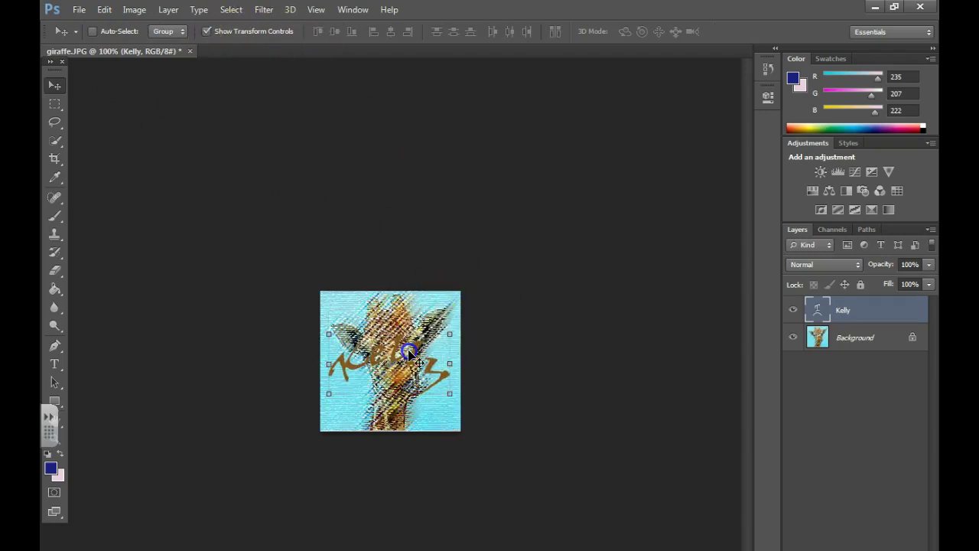
left_click_drag(455, 325, 433, 275)
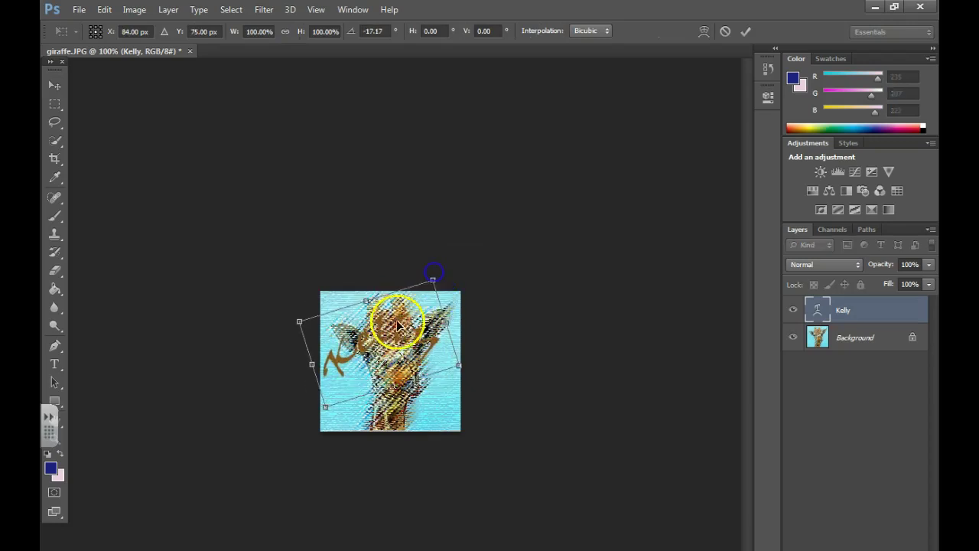
key("Escape")
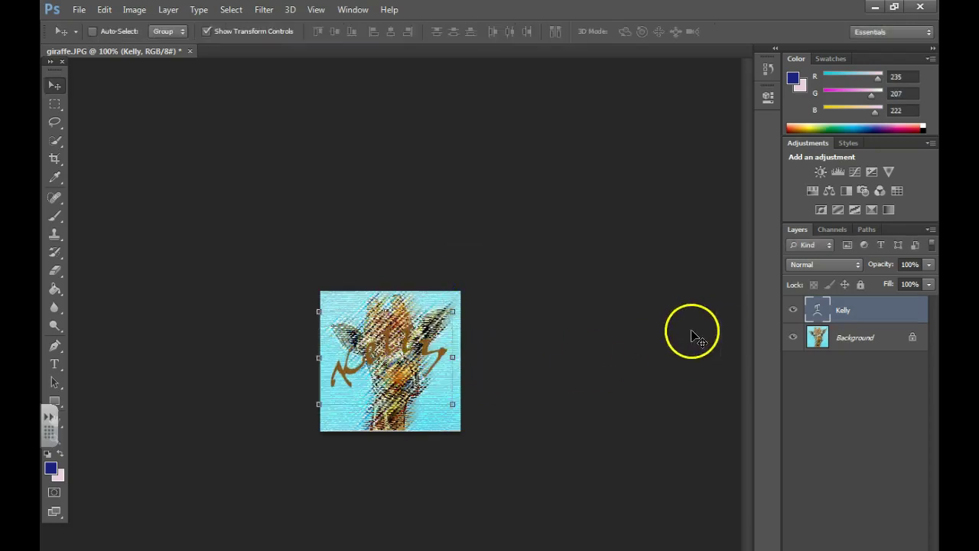
Add a drop shadow at about a 162° angle to the name text layer
double_click(910, 309)
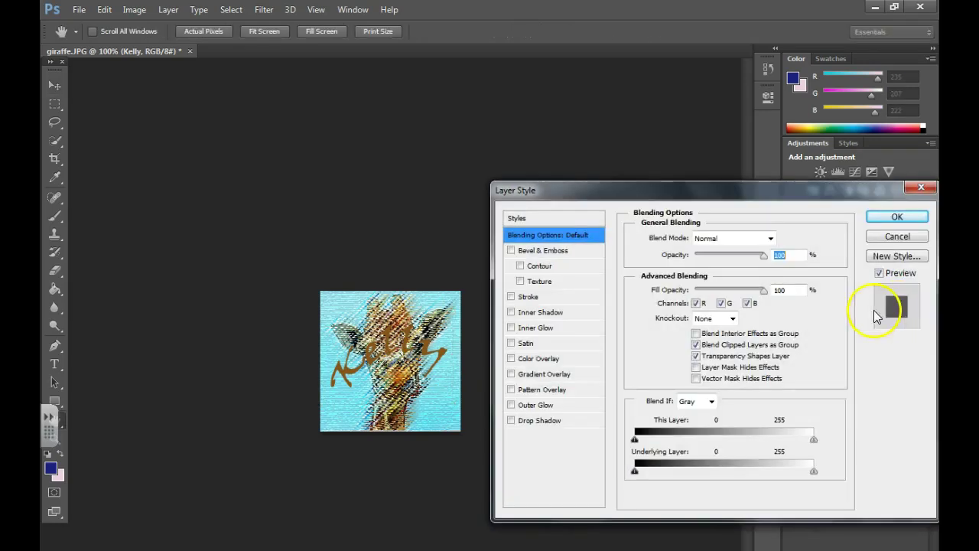
left_click(535, 422)
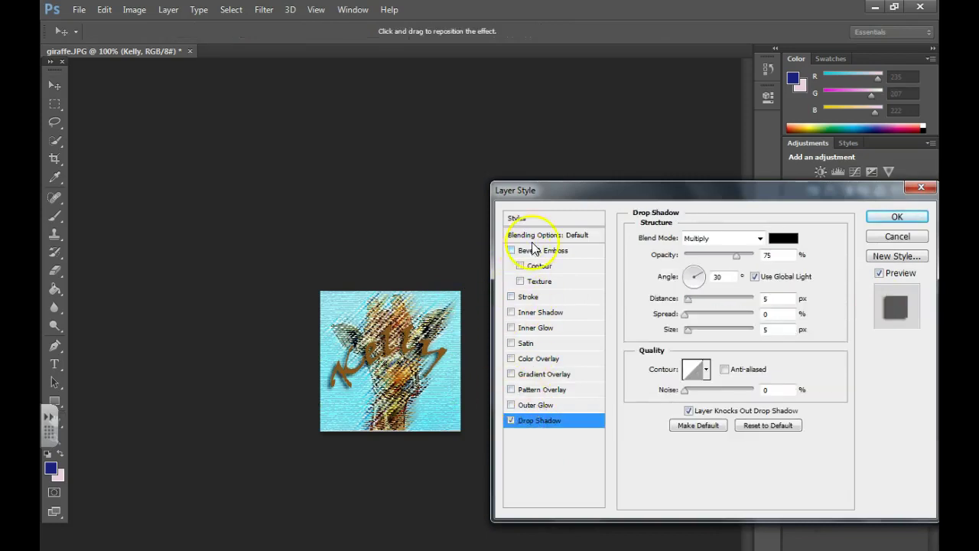
left_click(686, 277)
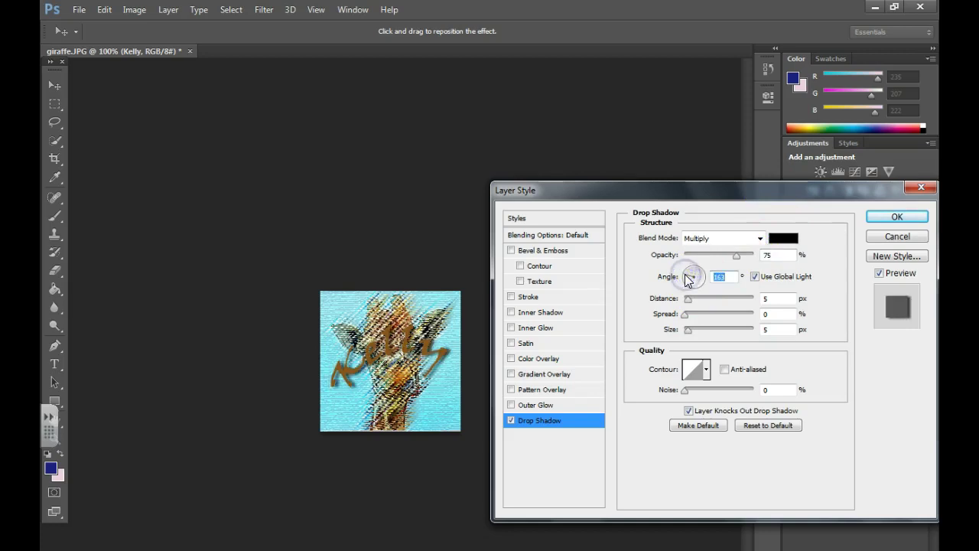
left_click(884, 218)
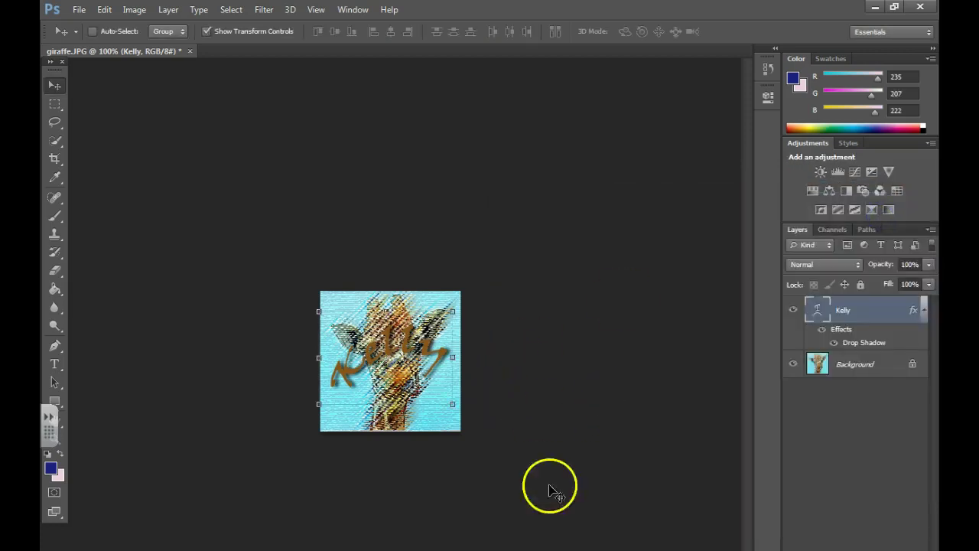
Make the Background layer active and snip the area around the giraffe picture
left_click(854, 364)
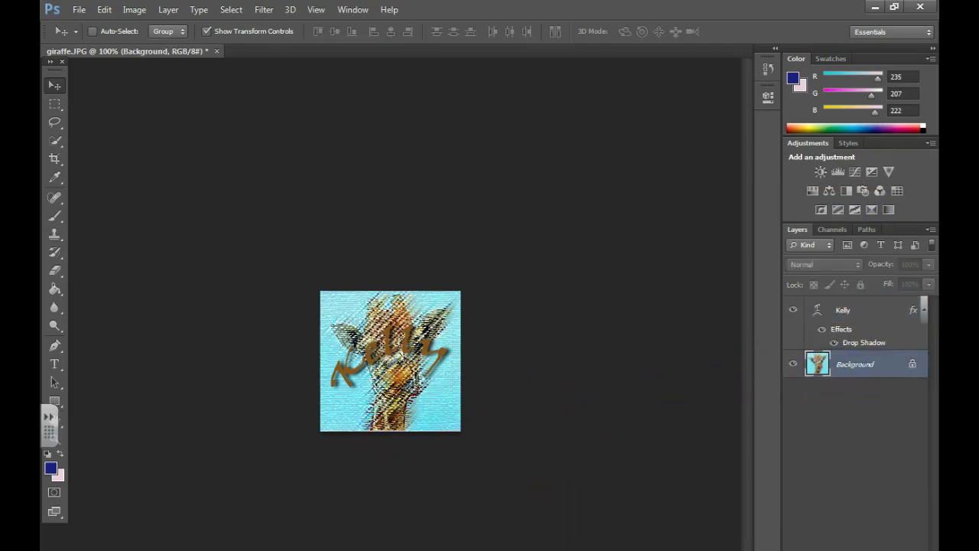
left_click(280, 206)
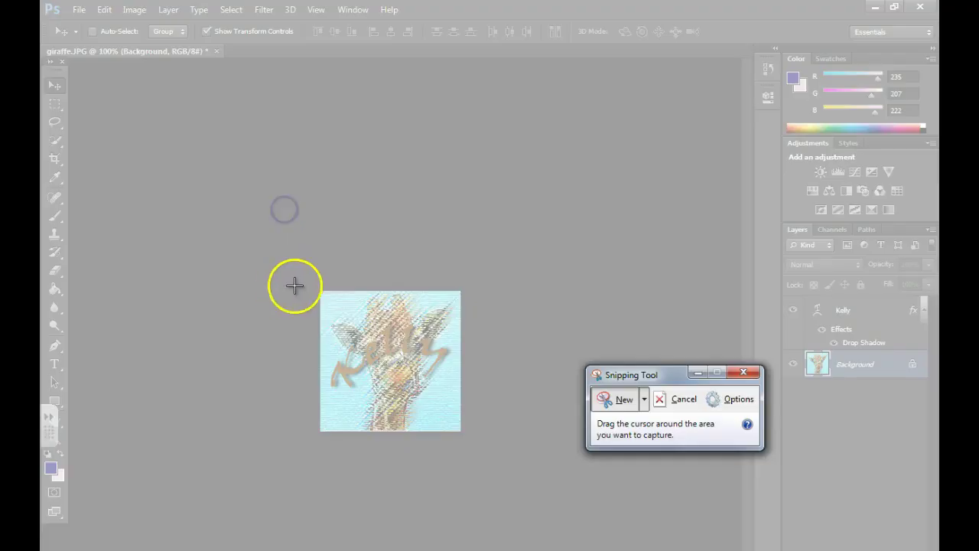
left_click_drag(318, 290, 459, 434)
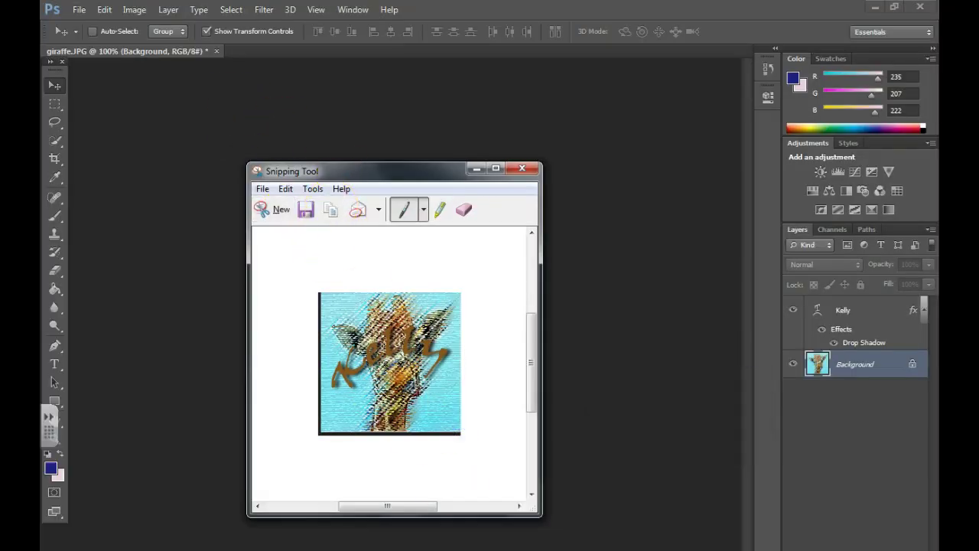
Paste the giraffe snip onto PowerPoint slide 2 beneath 'Paste pic here'
key("alt+Tab")
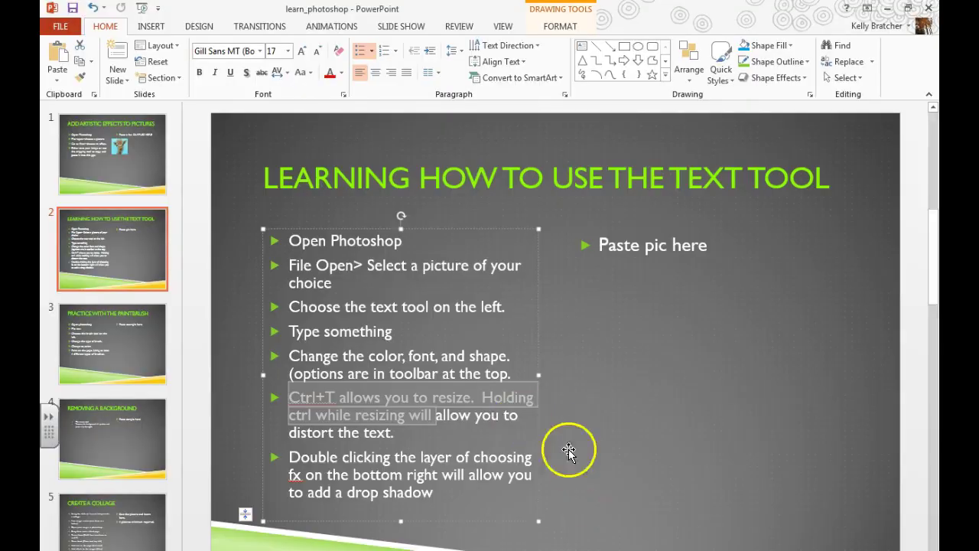
right_click(631, 344)
left_click(664, 406)
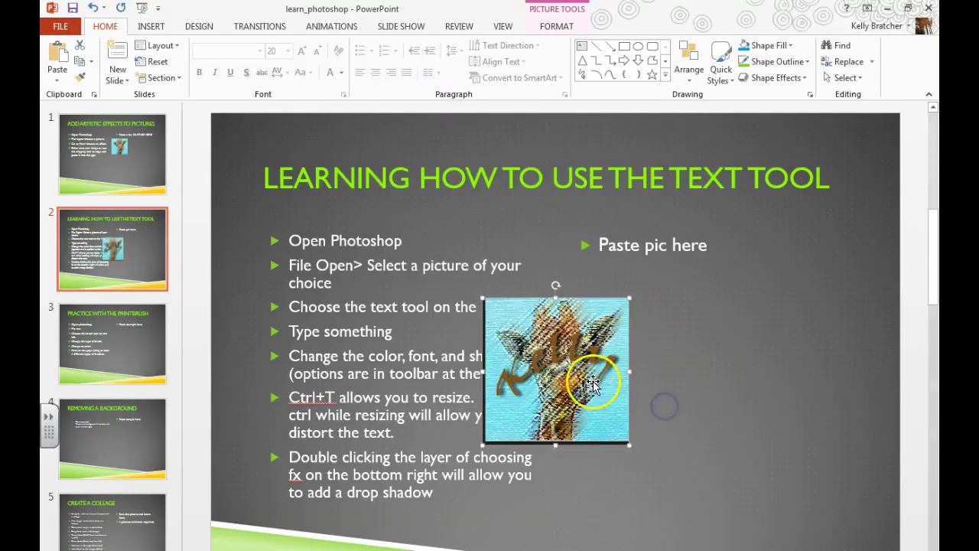
left_click_drag(593, 382, 717, 357)
left_click(113, 331)
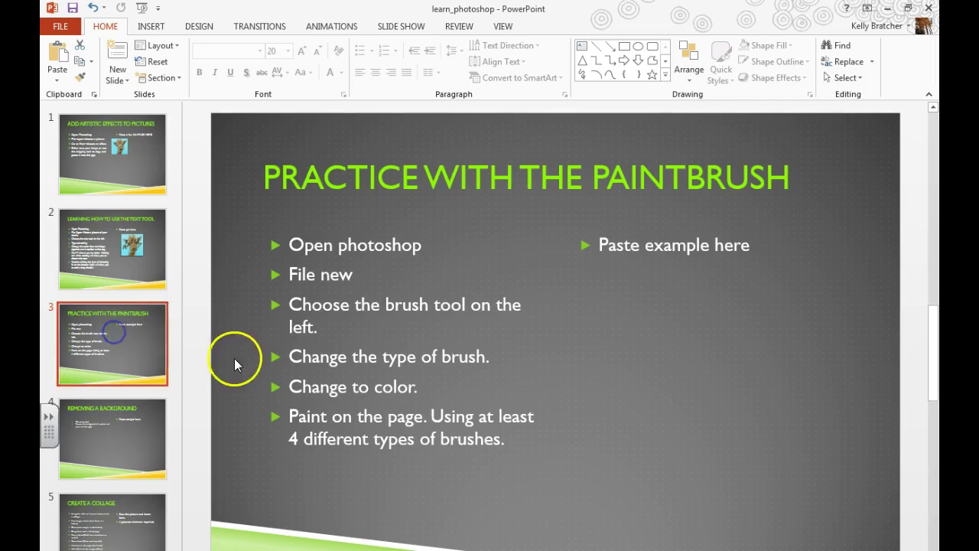
Create a new white Photoshop document, Untitled-1, 500 × 500 pixels at 72 ppi
key("alt+Tab")
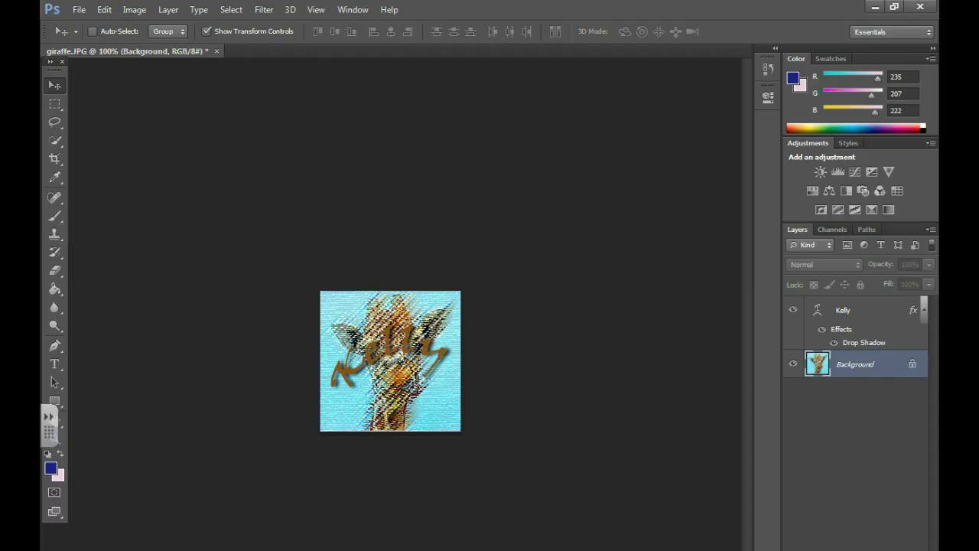
left_click(79, 9)
left_click(76, 26)
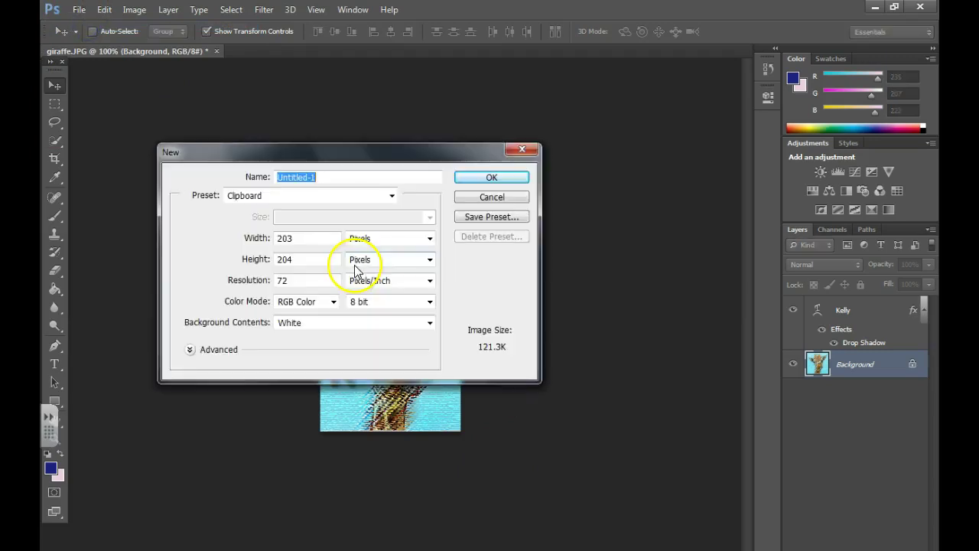
left_click_drag(312, 235, 205, 241)
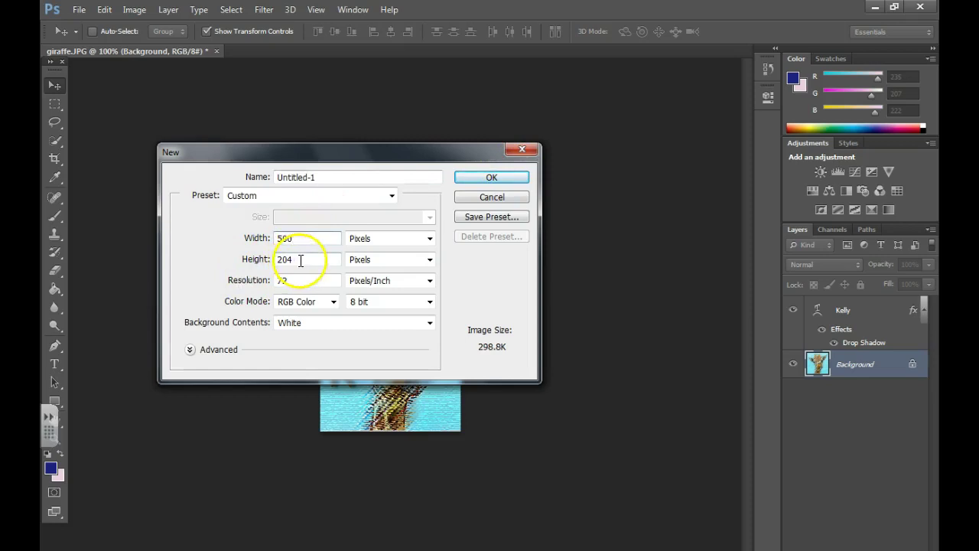
type("500")
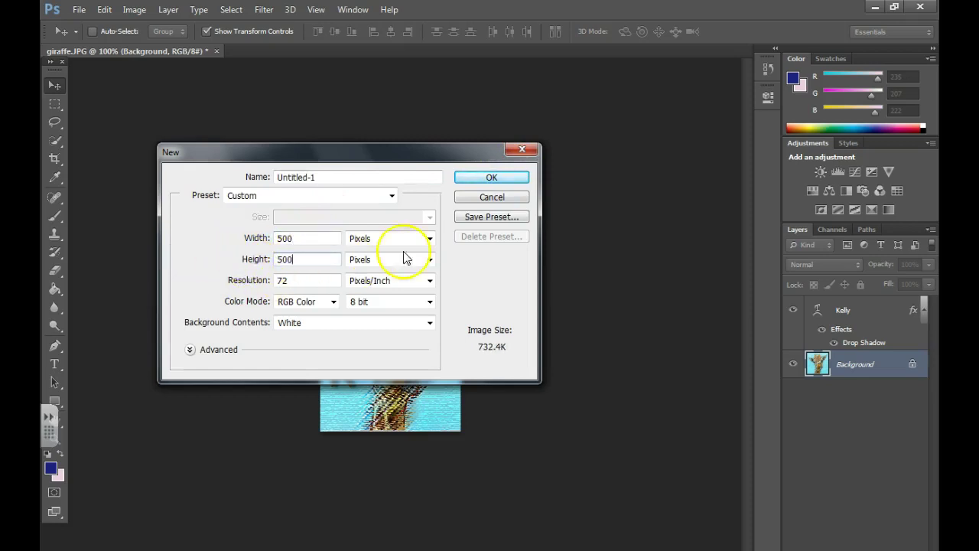
left_click(488, 178)
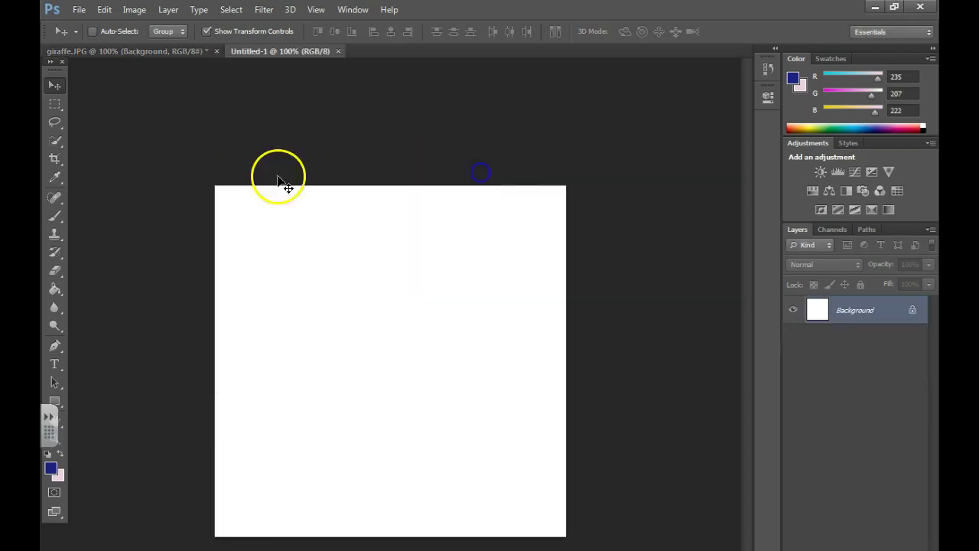
Select the Brush tool with a textured preset and a bright blue foreground colour
left_click(57, 216)
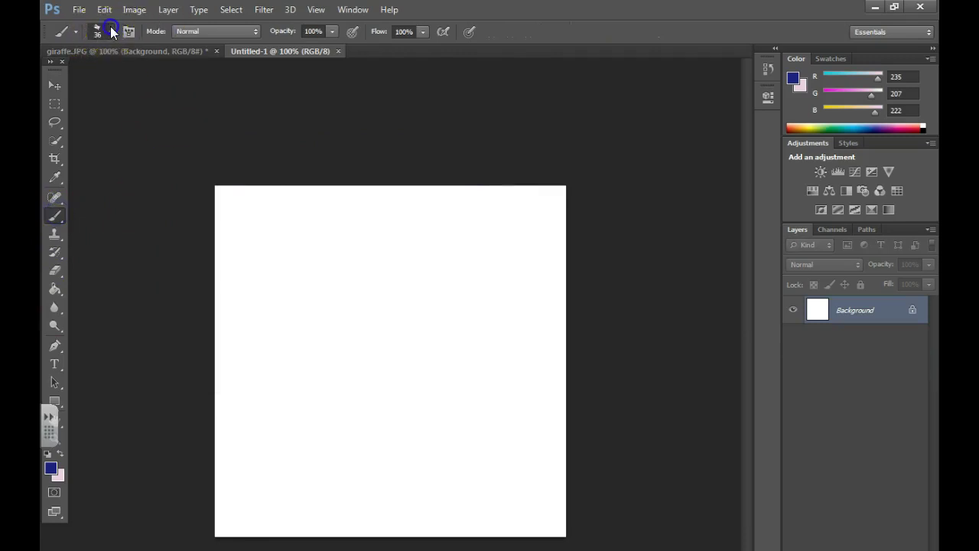
left_click(110, 31)
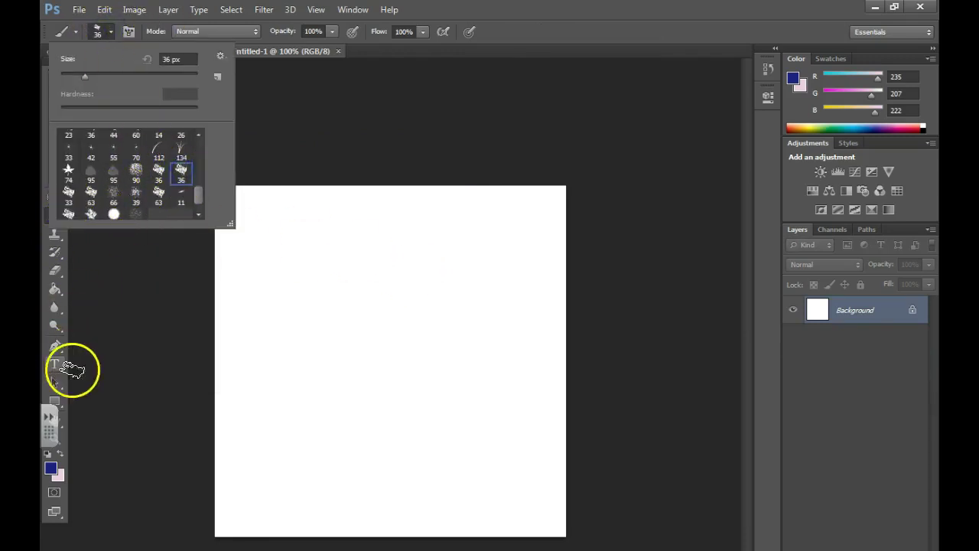
left_click(51, 468)
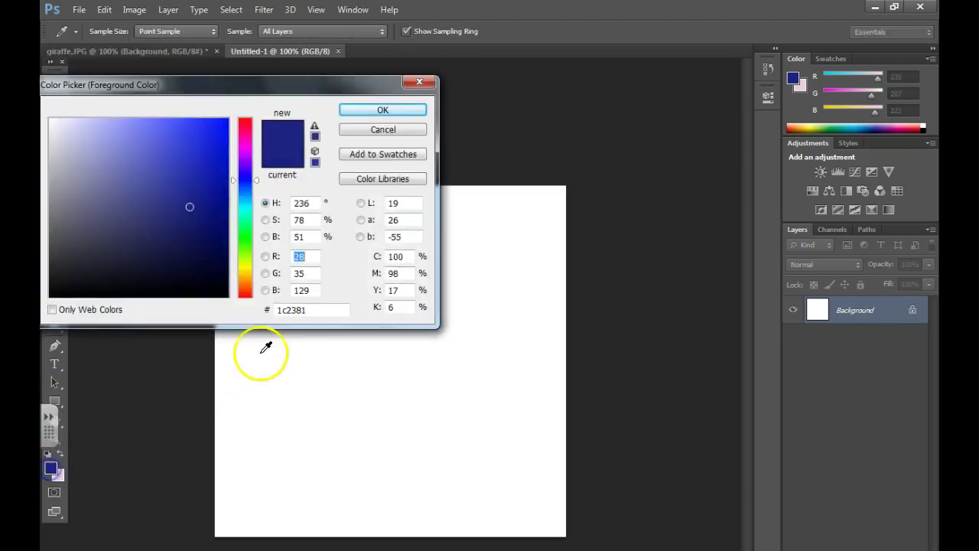
left_click(247, 192)
left_click(197, 125)
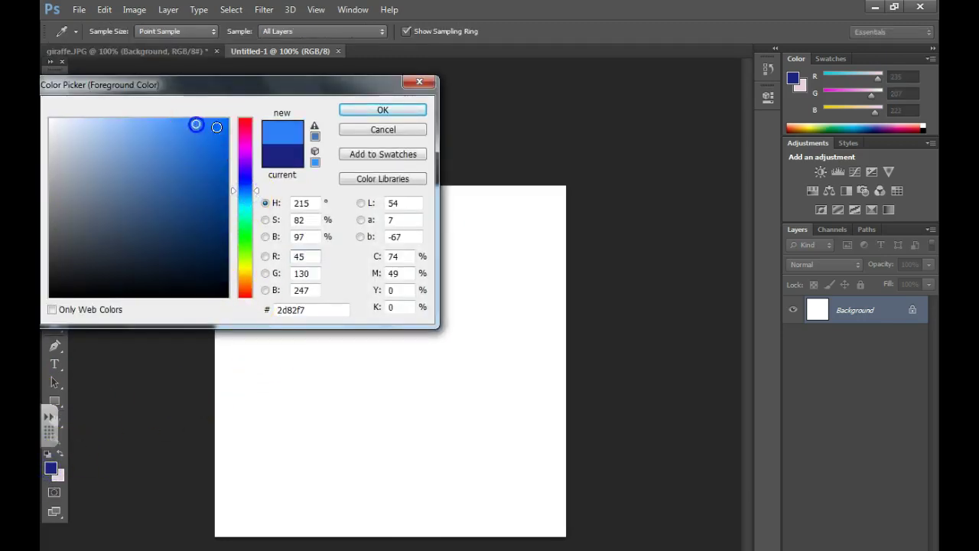
left_click(373, 112)
Paint chalky blue sky strokes across the canvas top and add a new empty layer
mouse_move(227, 196)
left_mouse_down()
mouse_move(212, 319)
mouse_move(245, 291)
mouse_move(272, 316)
mouse_move(311, 301)
mouse_move(357, 304)
mouse_move(431, 247)
mouse_move(455, 272)
left_mouse_up()
mouse_move(424, 308)
left_mouse_down()
mouse_move(474, 206)
mouse_move(481, 243)
mouse_move(548, 195)
mouse_move(555, 289)
mouse_move(477, 286)
mouse_move(510, 230)
mouse_move(358, 193)
mouse_move(271, 194)
mouse_move(350, 212)
mouse_move(322, 298)
mouse_move(328, 321)
mouse_move(535, 280)
left_mouse_up()
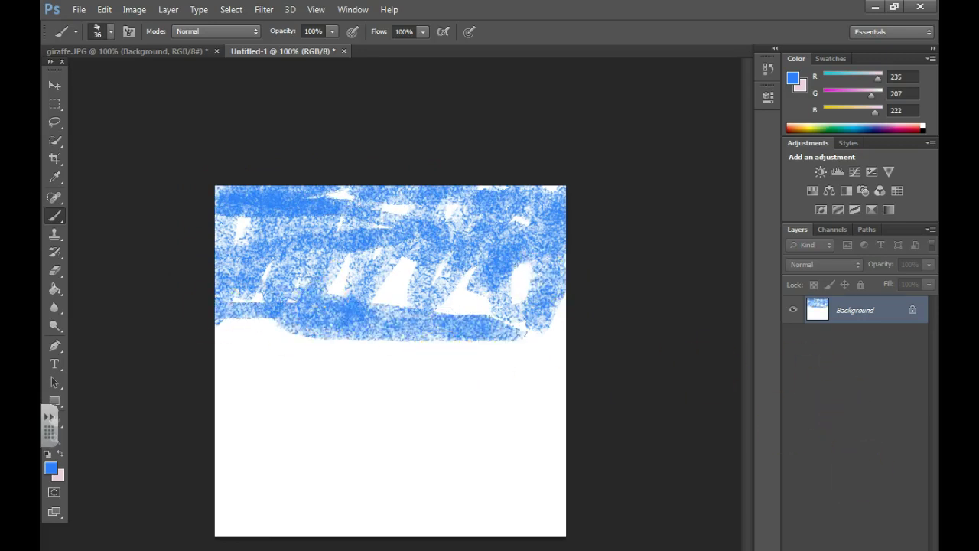
key("ctrl+shift+alt+n")
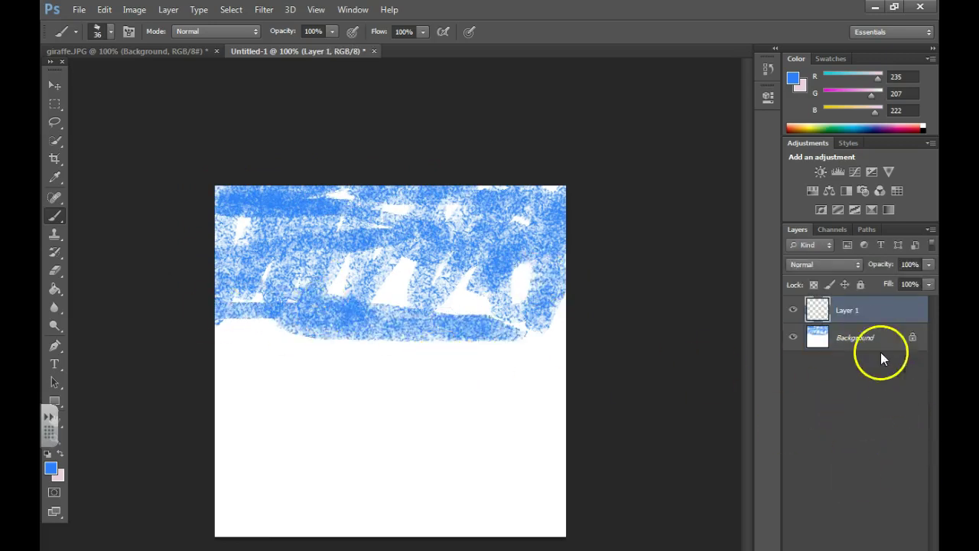
Choose the 134 px grass brush preset and set the foreground colour to green
left_click(792, 311)
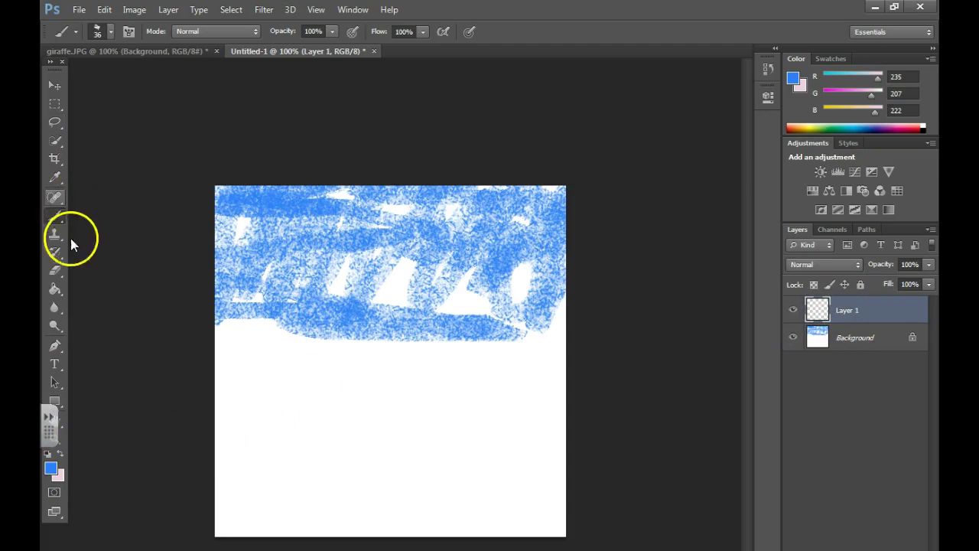
left_click(105, 33)
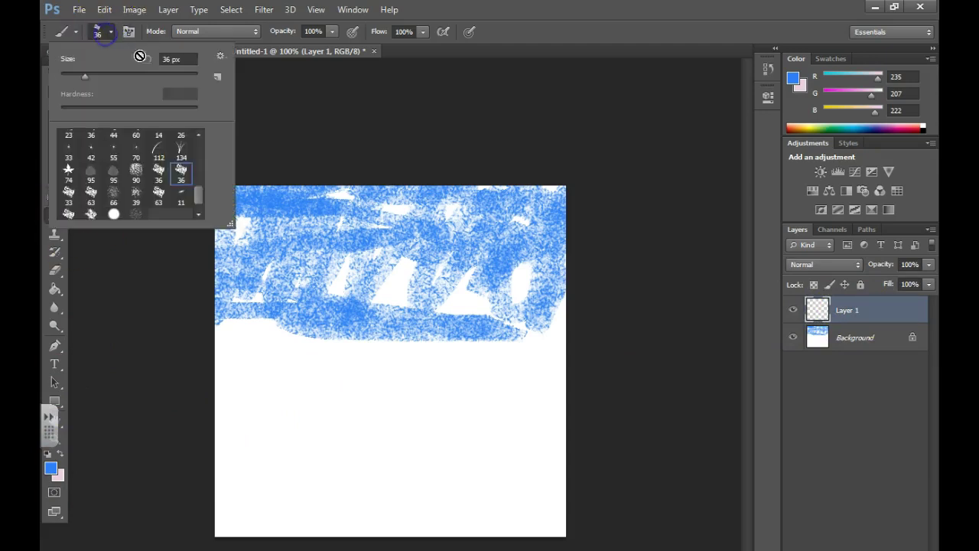
left_click(186, 151)
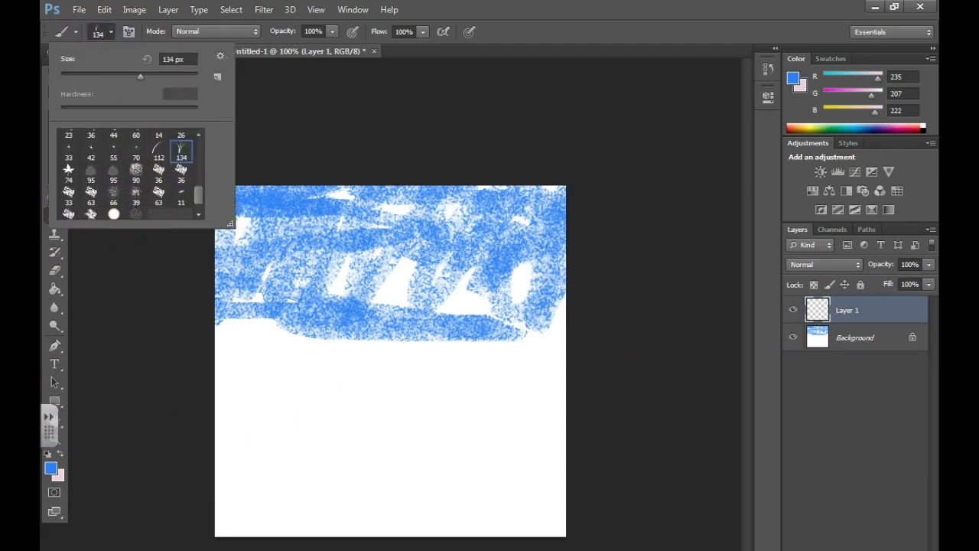
left_click(46, 476)
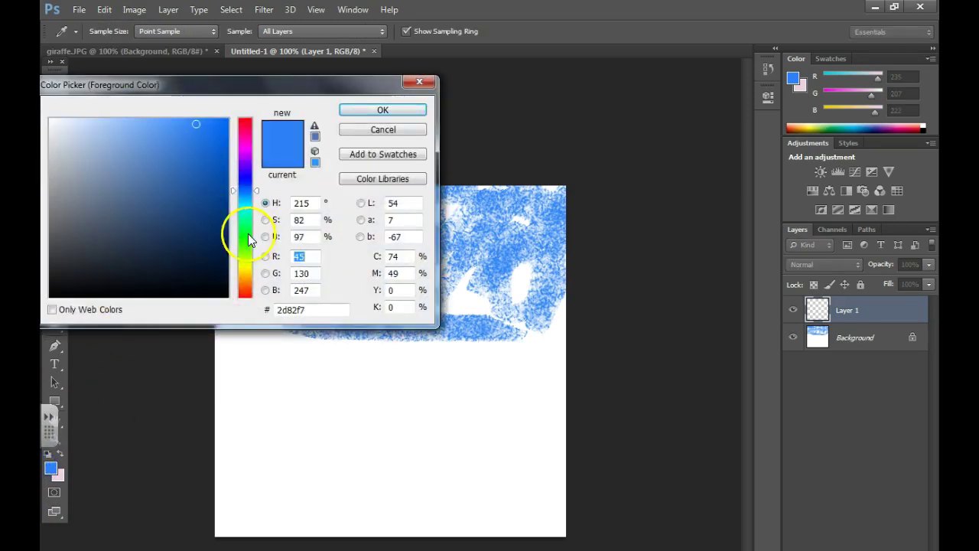
left_click(244, 232)
left_click(383, 109)
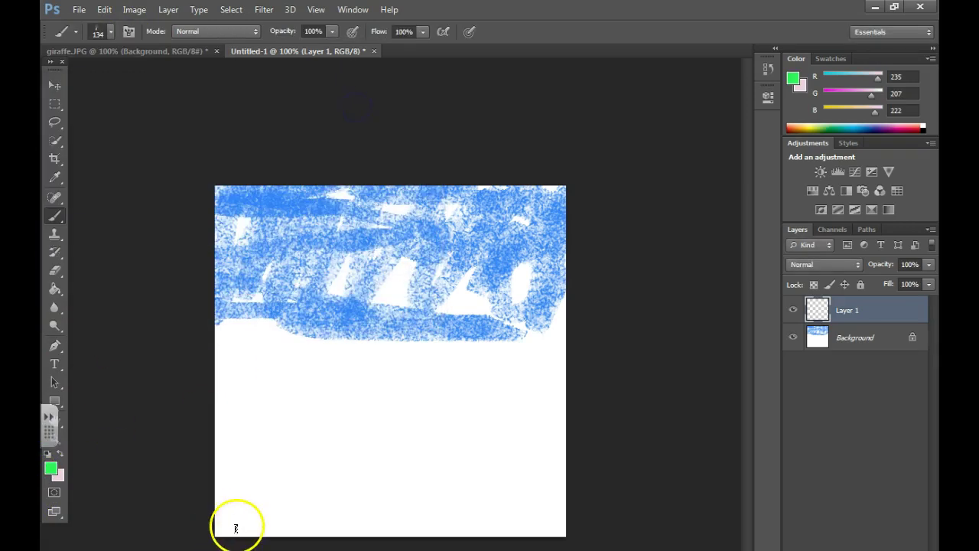
Paint green grass along the canvas bottom, add Layer 2, and begin renaming Layer 1
mouse_move(246, 515)
left_mouse_down()
mouse_move(482, 498)
mouse_move(568, 507)
left_mouse_up()
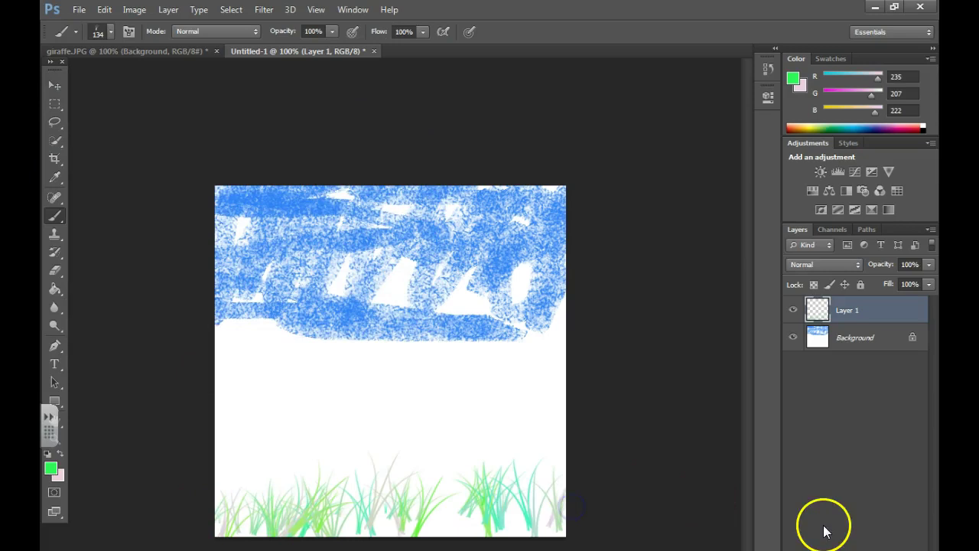
key("ctrl+shift+alt+n")
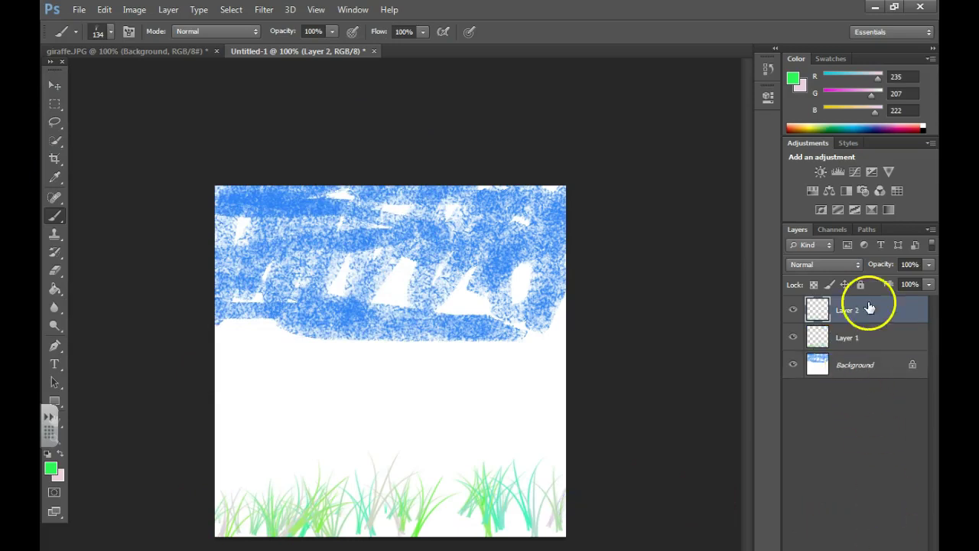
double_click(845, 336)
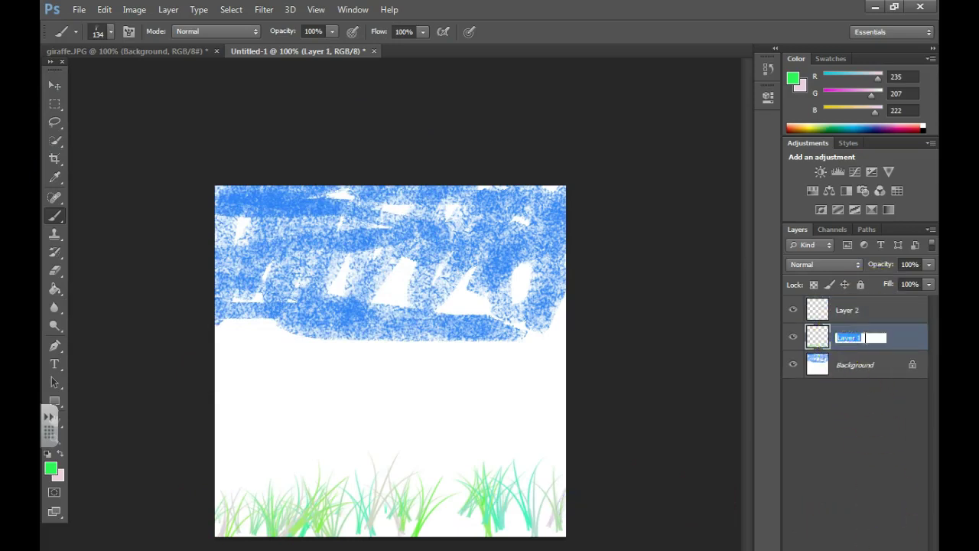
Name Layer 1 'grass', make Layer 2 active, and pick a magenta pink paint colour
key("Return")
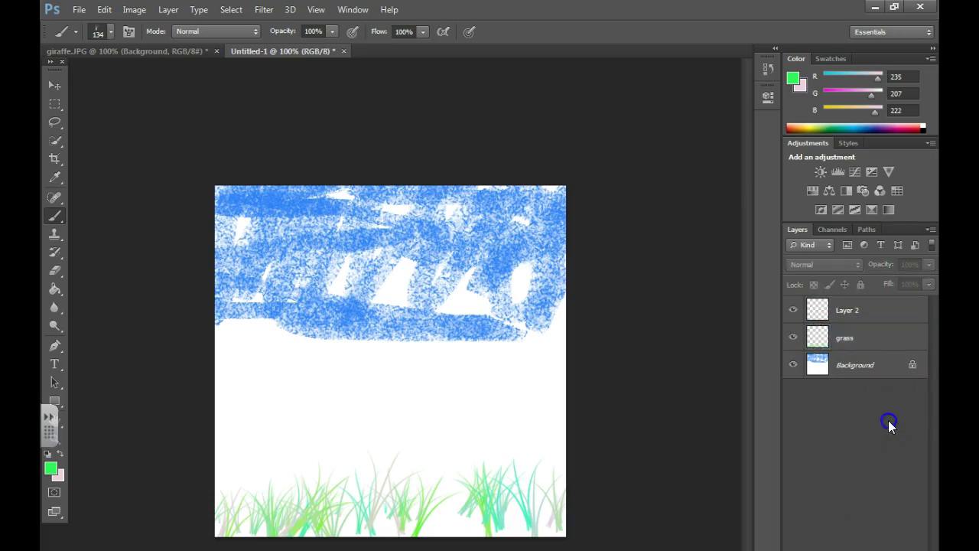
left_click(878, 307)
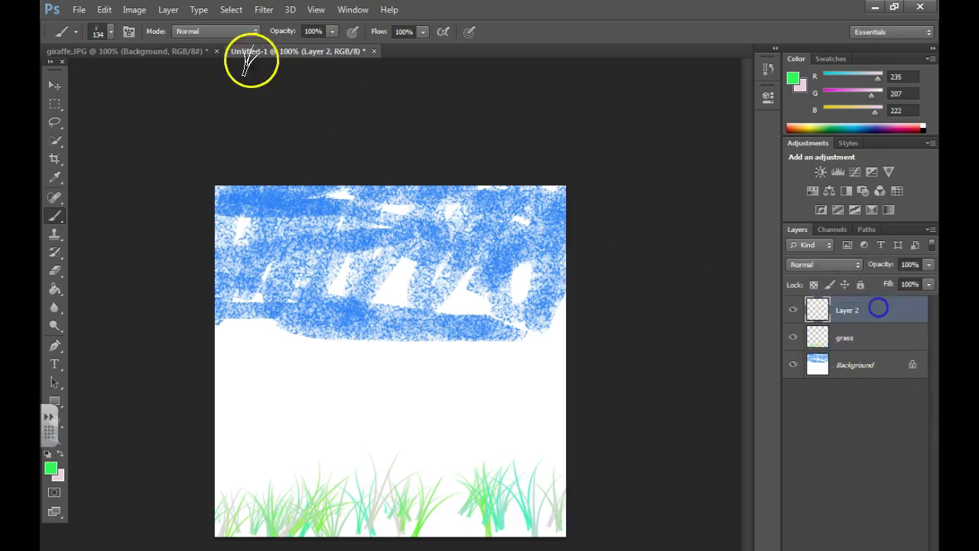
left_click(103, 34)
scroll(123, 171, "up", 1)
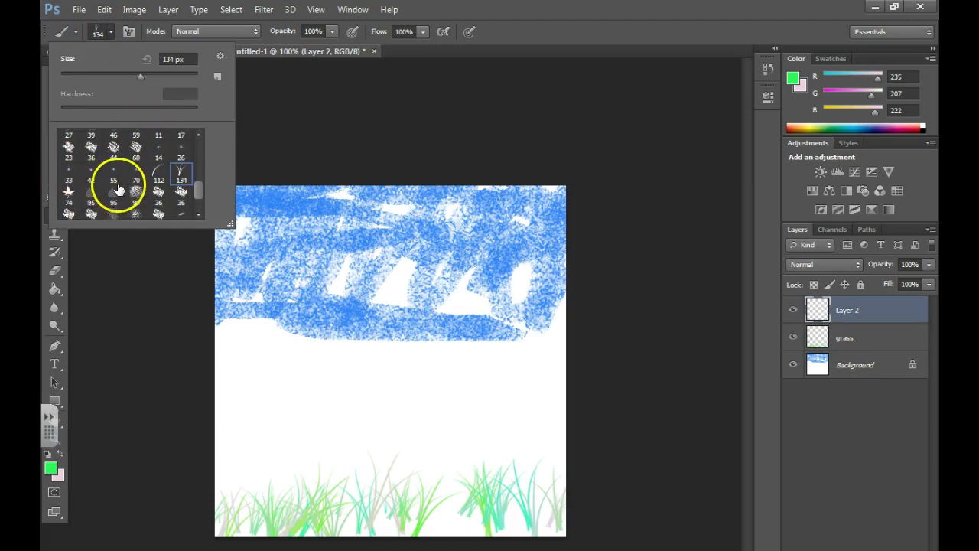
scroll(115, 184, "up", 5)
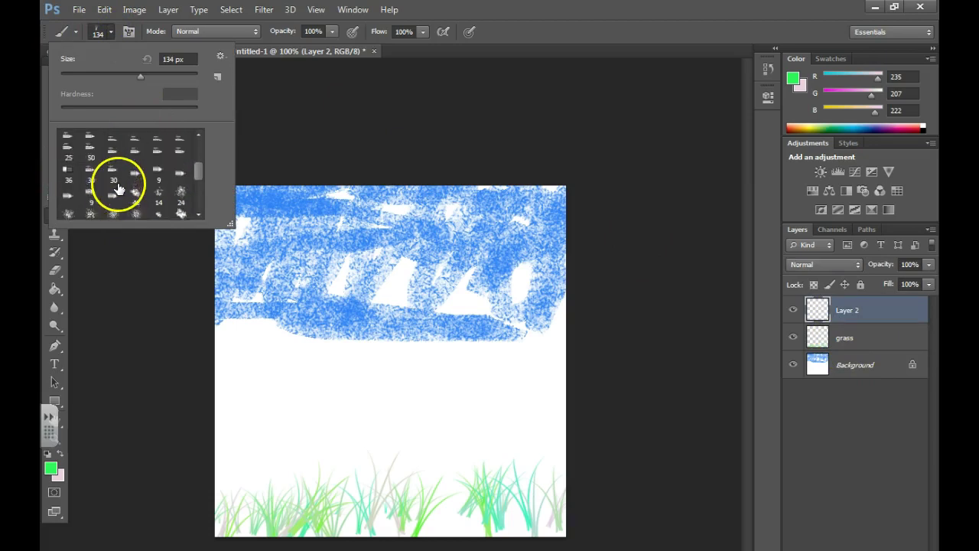
left_click(52, 470)
left_click_drag(243, 185, 245, 135)
left_click_drag(188, 163, 175, 156)
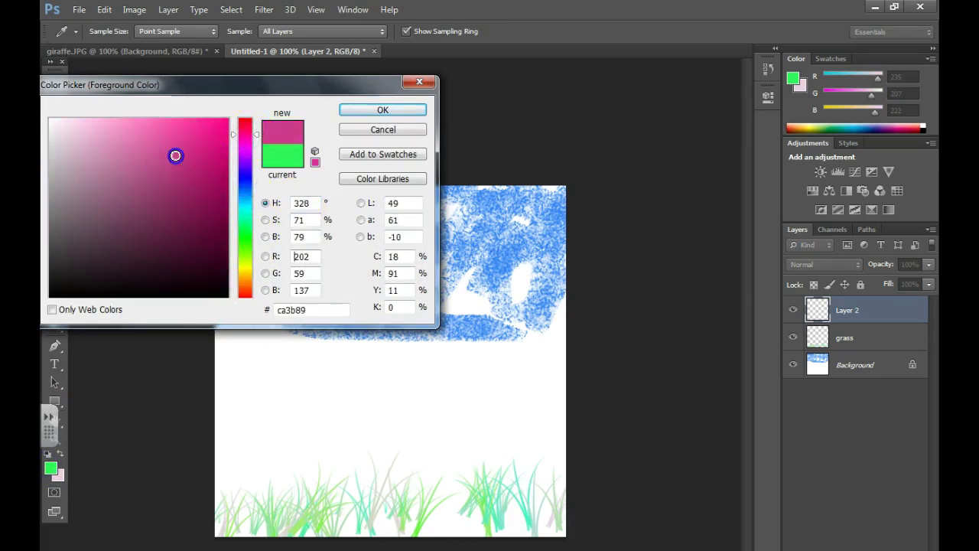
left_click(375, 112)
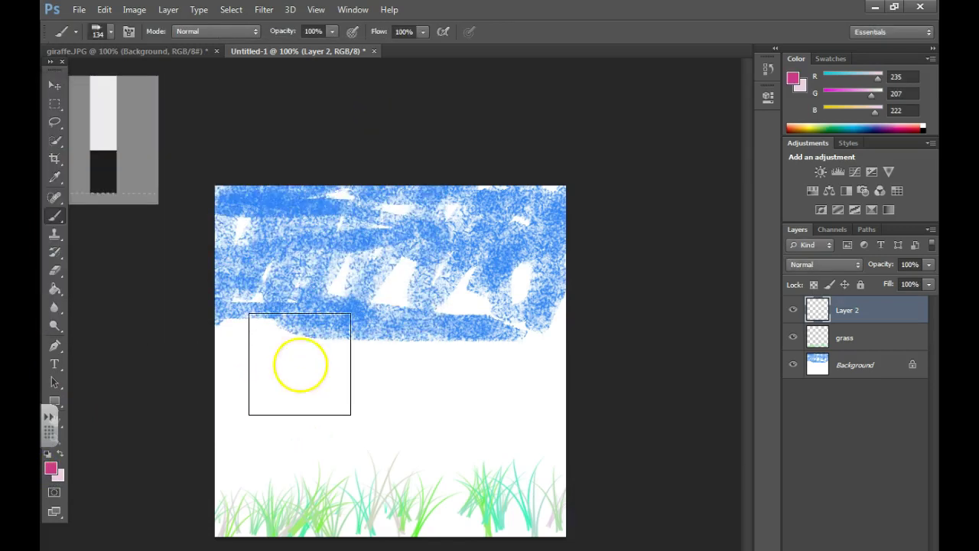
Shrink the brush to 9 px and paint the pink flower's centre
left_click(111, 33)
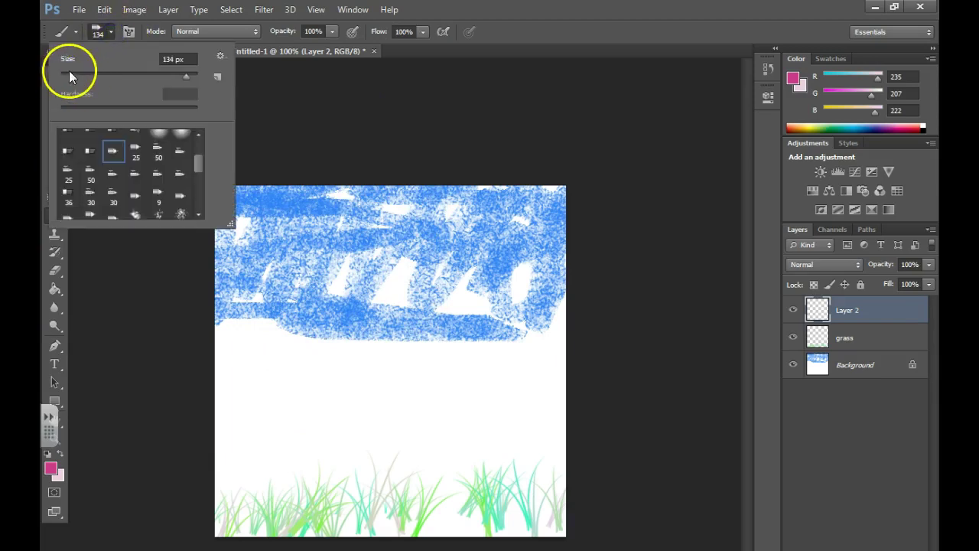
left_click(70, 74)
left_click(282, 404)
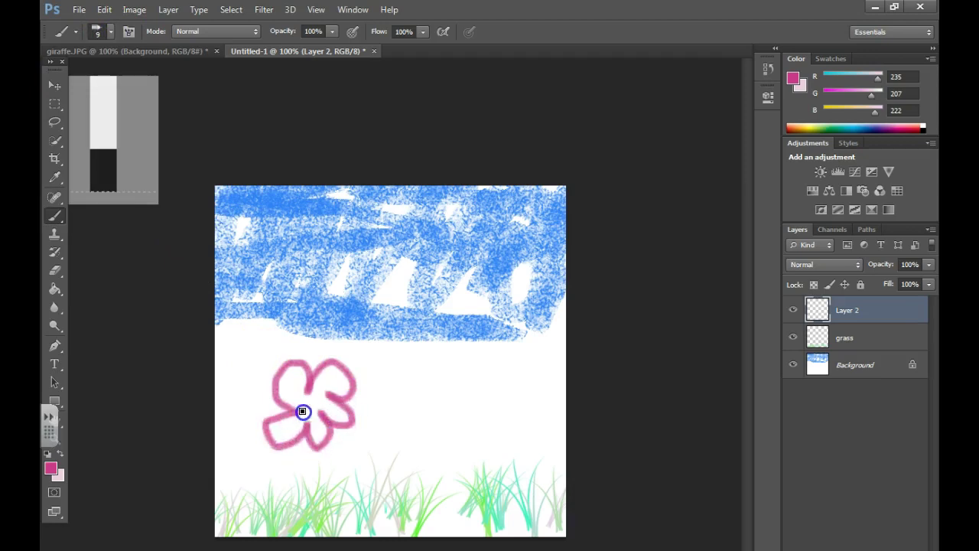
left_click_drag(313, 401, 315, 404)
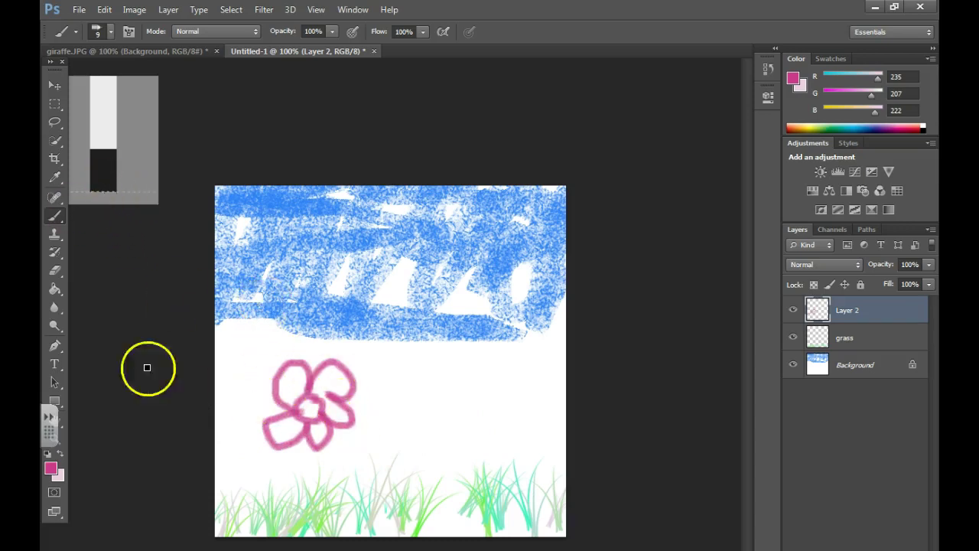
Switch to a different brush preset and set the paint colour to dark green
left_click(111, 31)
left_click(177, 197)
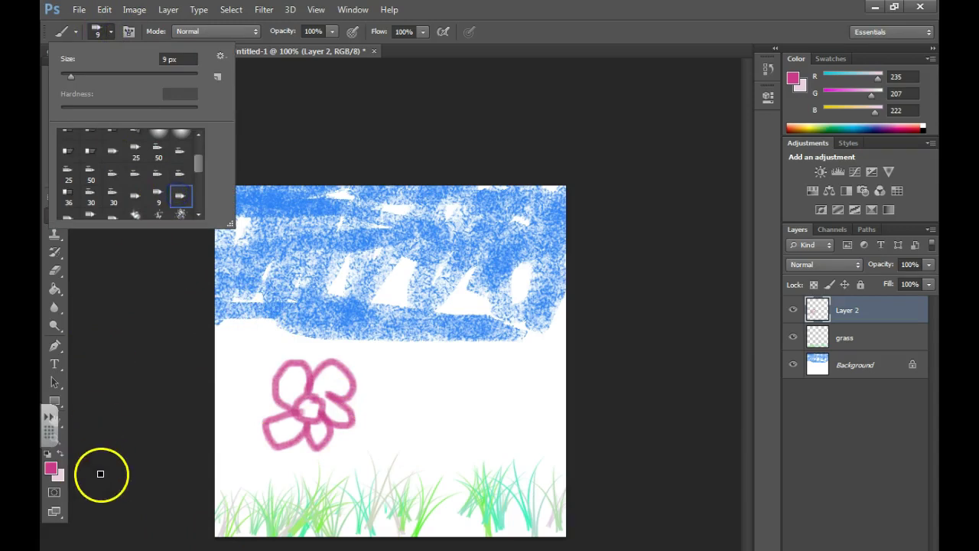
left_click(51, 468)
left_click(245, 234)
left_click(159, 189)
left_click(380, 109)
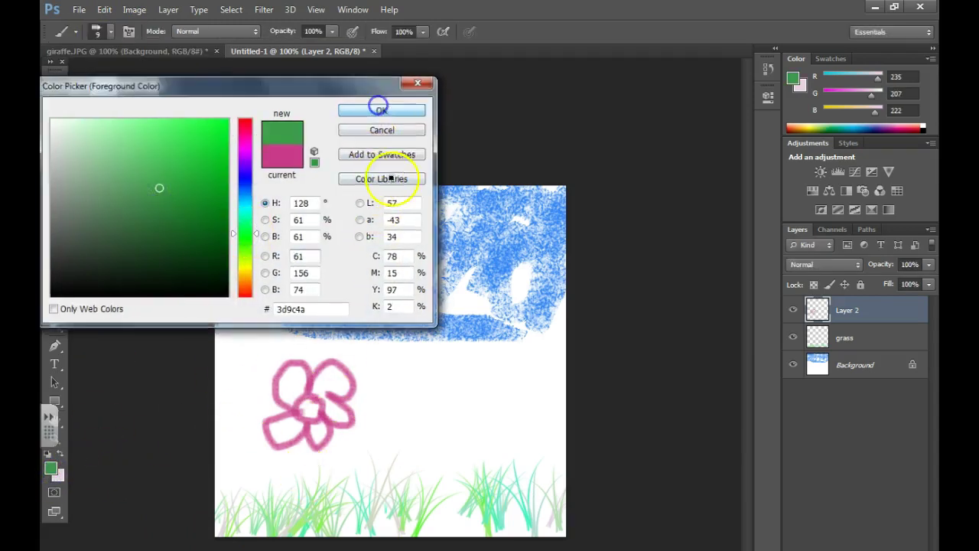
Paint a green stem below the flower plus L- and V-shaped grass strokes
left_click_drag(303, 453, 312, 514)
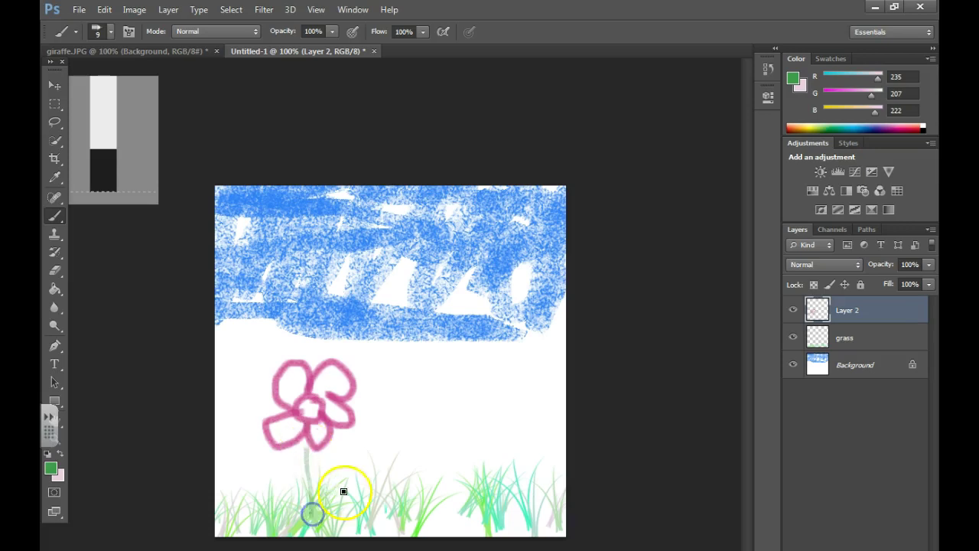
mouse_move(393, 372)
left_mouse_down()
mouse_move(397, 418)
mouse_move(451, 411)
left_mouse_up()
mouse_move(461, 353)
left_mouse_down()
mouse_move(471, 385)
mouse_move(524, 396)
left_mouse_up()
mouse_move(442, 292)
left_mouse_down()
mouse_move(459, 329)
mouse_move(525, 298)
left_mouse_up()
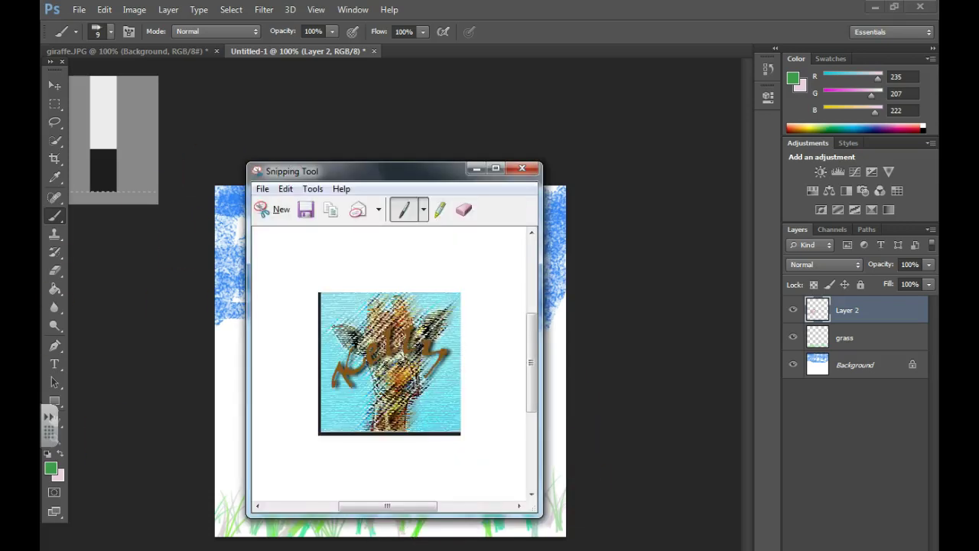
Snip the whole painted canvas in Snipping Tool and copy the capture
left_click(269, 208)
left_click_drag(214, 185, 565, 538)
left_click(223, 100)
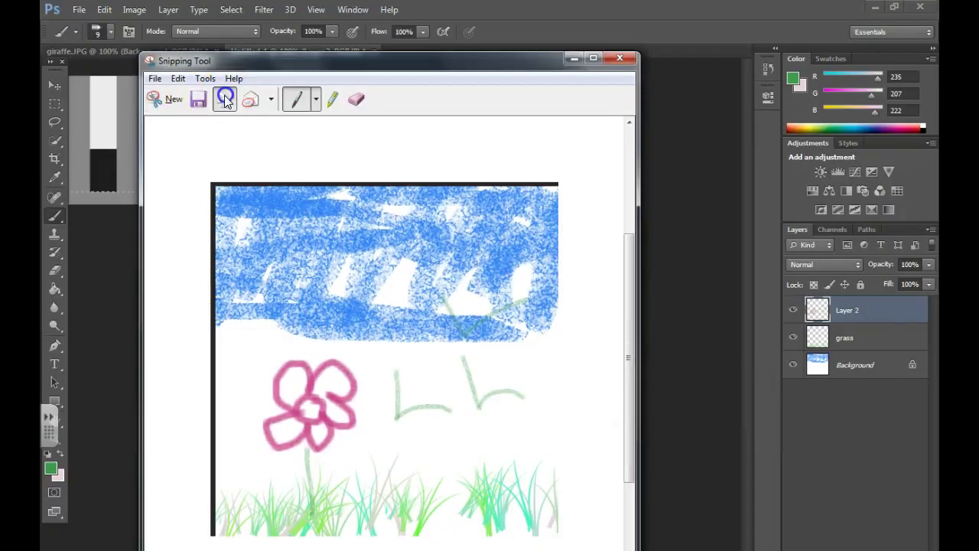
key("alt+Tab")
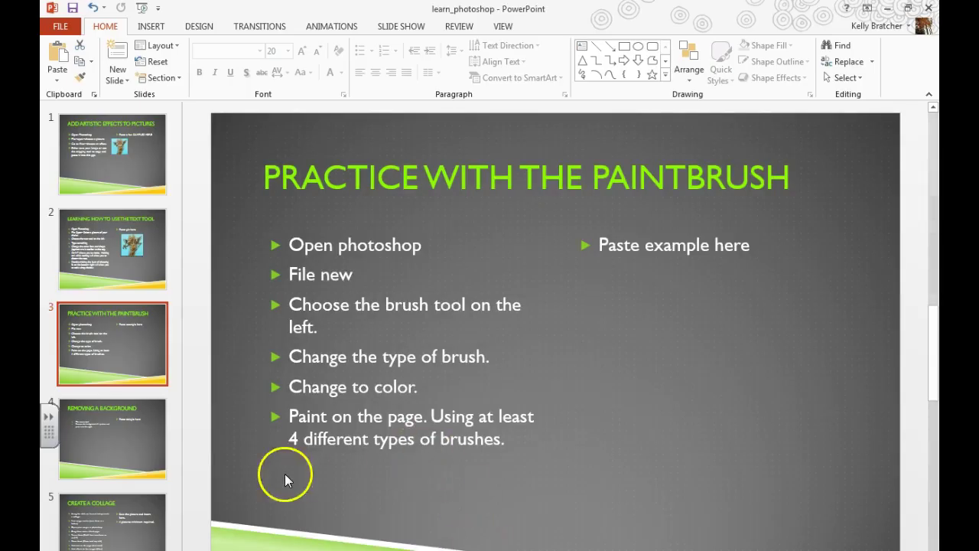
Paste the flower-and-grass painting beside the bullets on PowerPoint slide 3
right_click(574, 344)
left_click(609, 407)
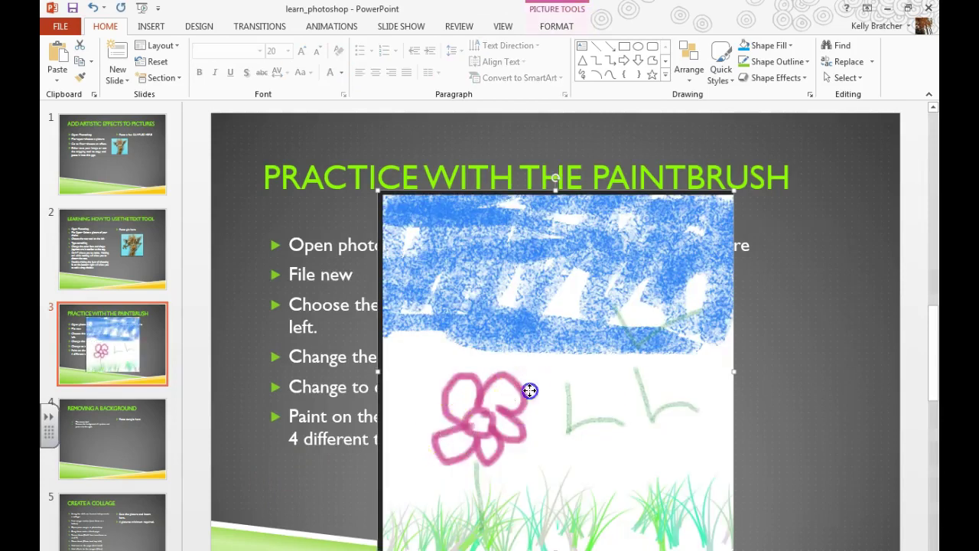
left_click_drag(527, 389, 644, 396)
left_click(71, 452)
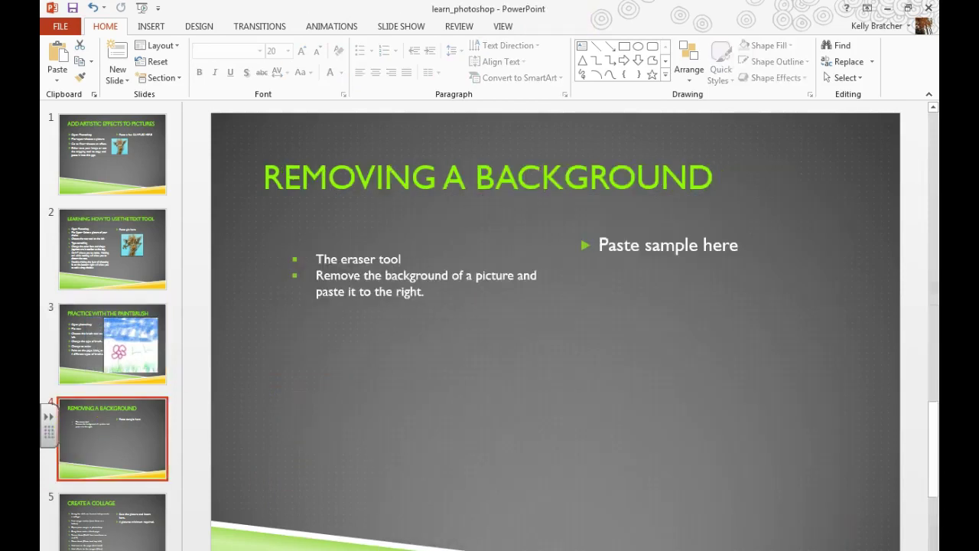
key("alt+Tab")
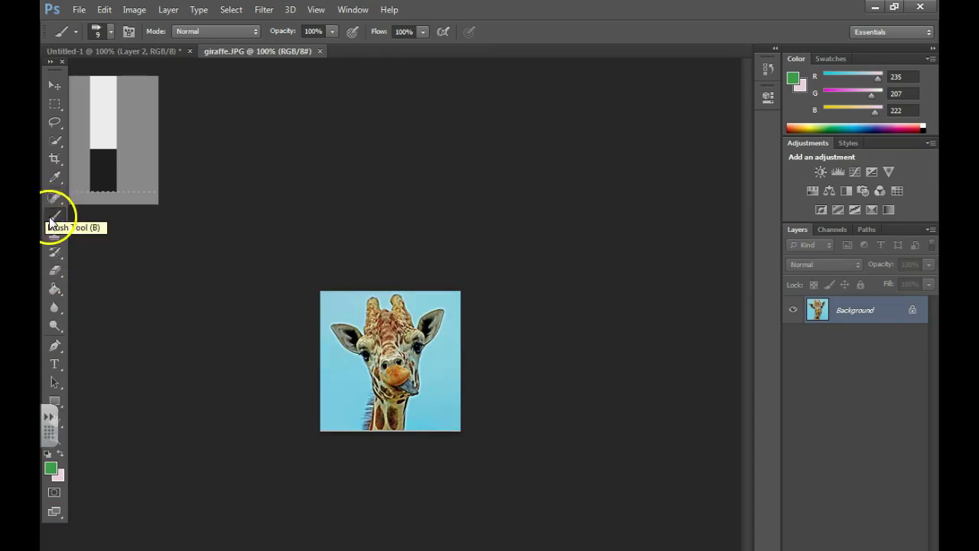
Quick-select the giraffe from ear to nose at 200% zoom with a 15 px brush
left_click(57, 142)
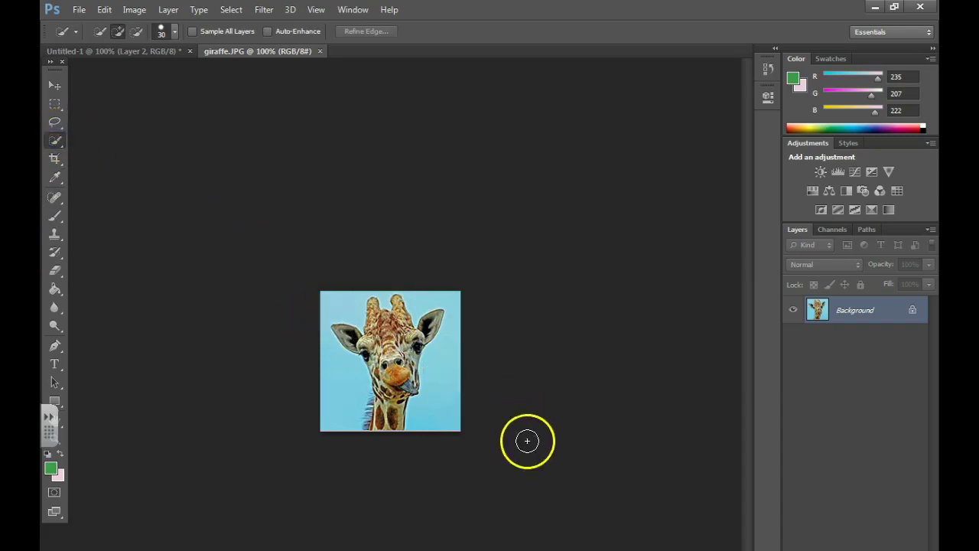
key("ctrl+plus")
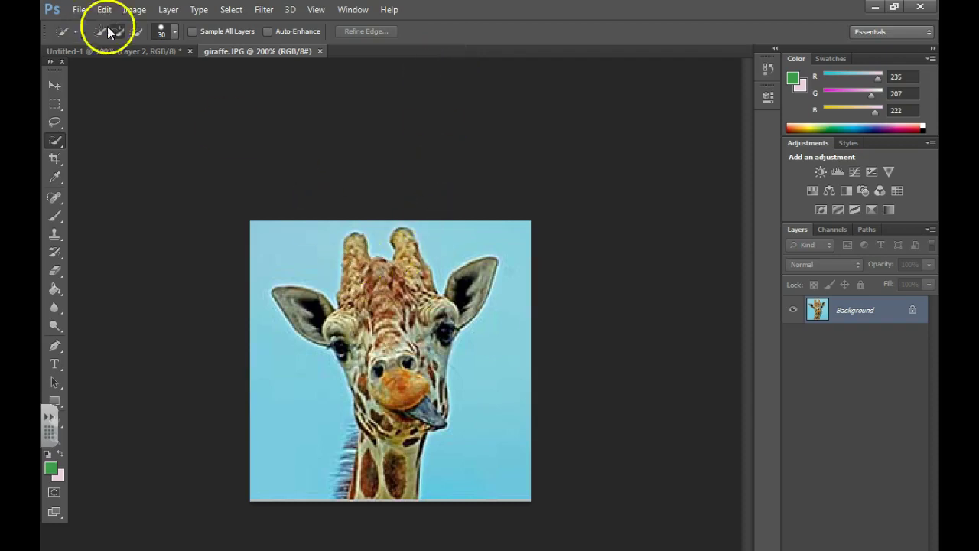
left_click(173, 32)
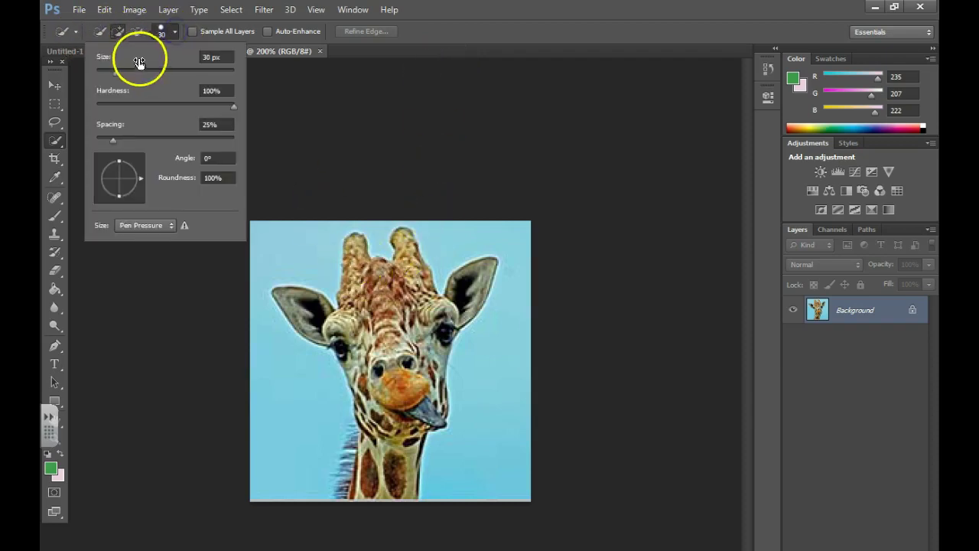
left_click_drag(104, 70, 106, 69)
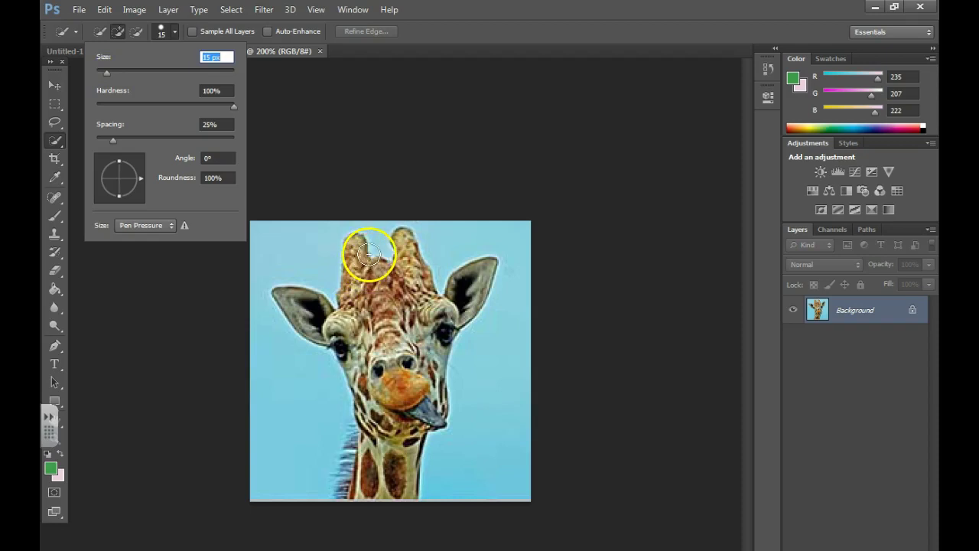
mouse_move(356, 250)
left_mouse_down()
mouse_move(394, 315)
mouse_move(403, 356)
mouse_move(416, 327)
mouse_move(406, 254)
mouse_move(433, 322)
left_mouse_up()
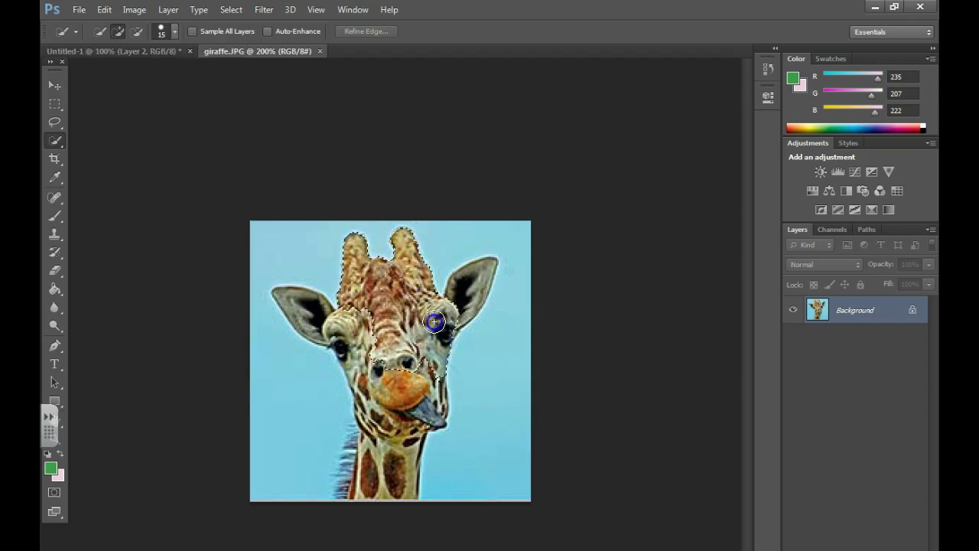
mouse_move(393, 359)
left_mouse_down()
mouse_move(312, 319)
mouse_move(373, 365)
mouse_move(389, 414)
left_mouse_up()
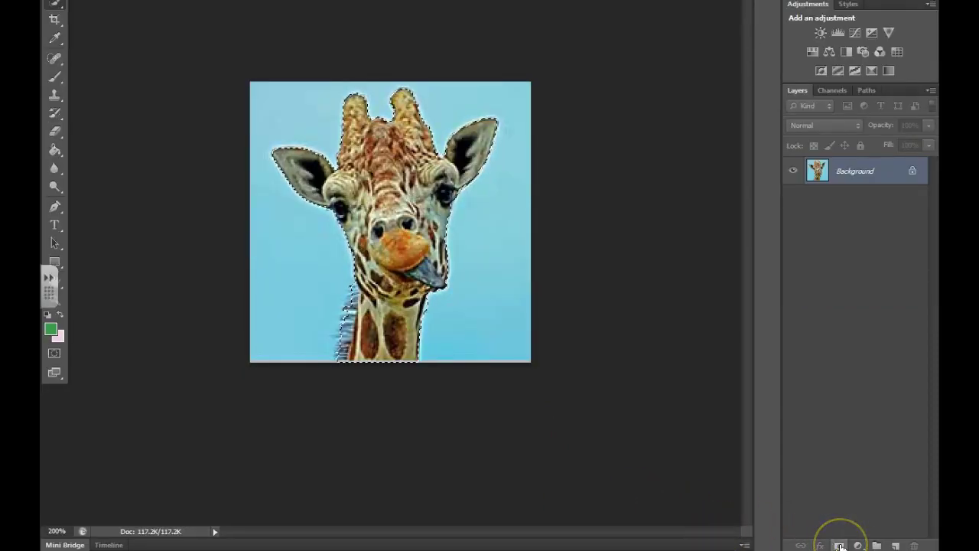
Add a layer mask hiding the blue sky and raise Smooth slightly in Refine Mask
left_click(839, 546)
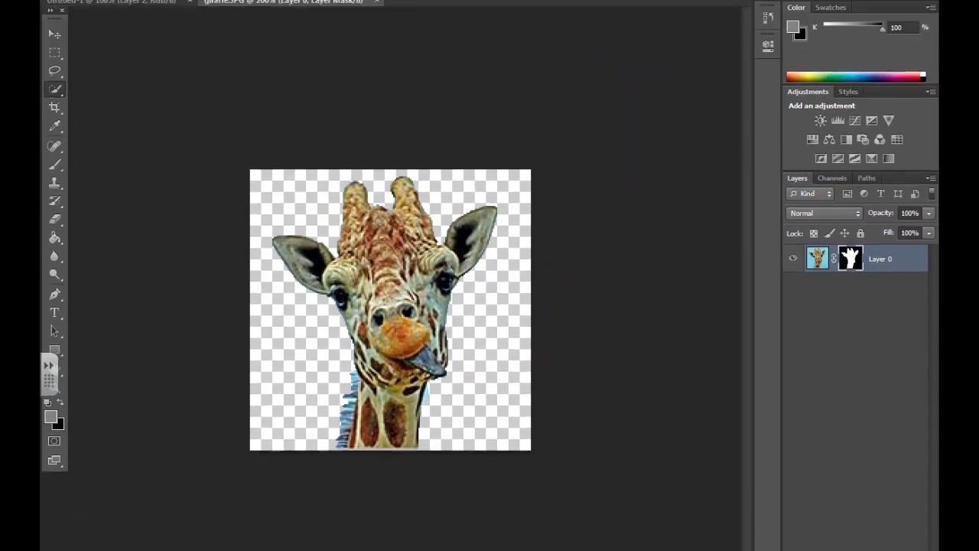
left_click(767, 55)
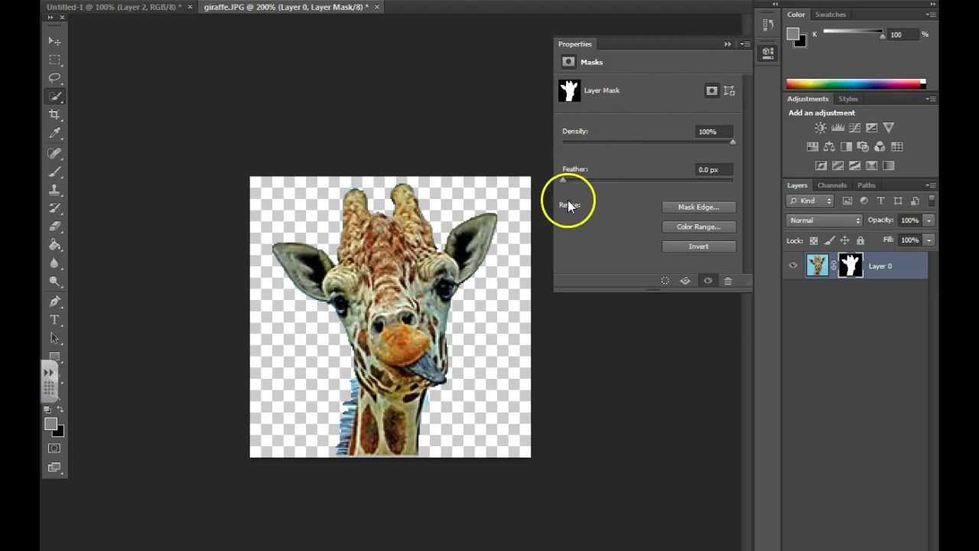
left_click(703, 206)
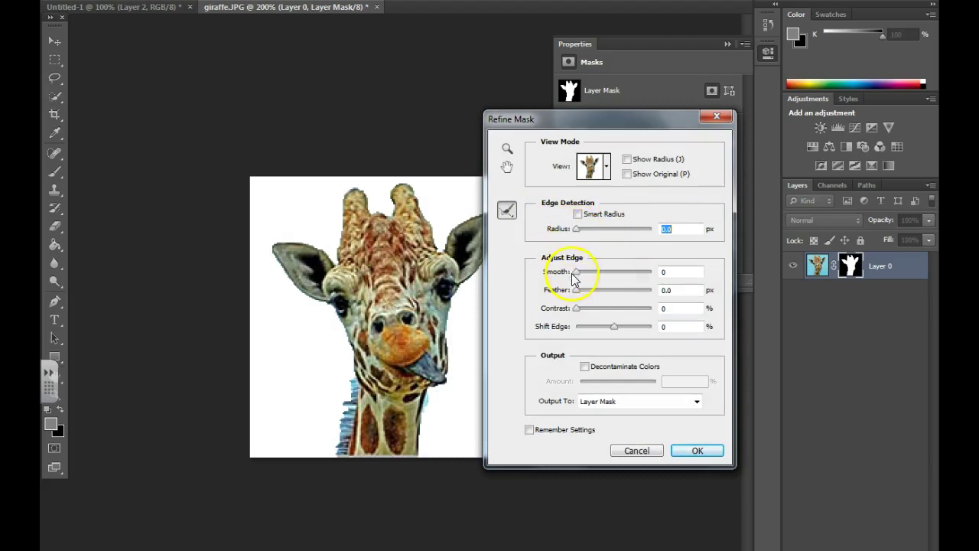
left_click_drag(581, 275, 583, 277)
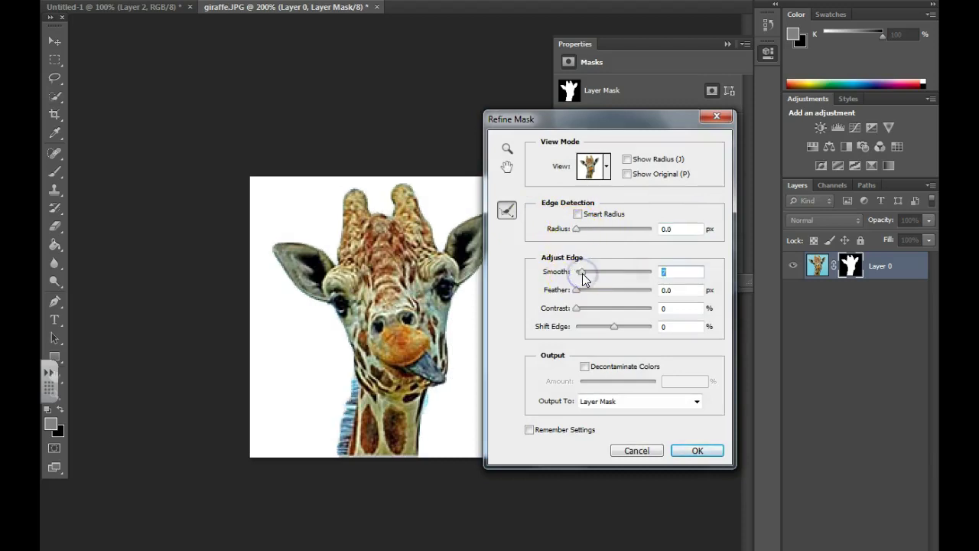
left_click(697, 450)
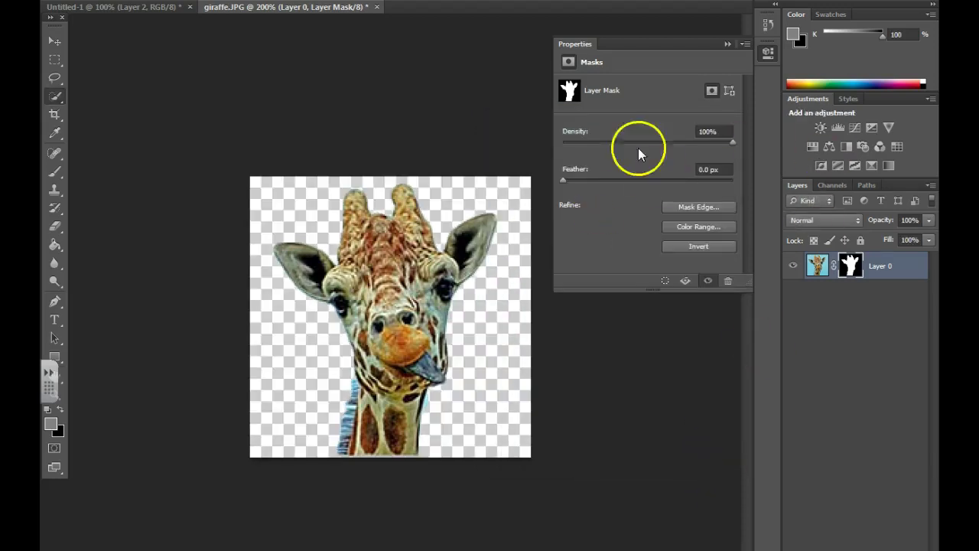
left_click(728, 44)
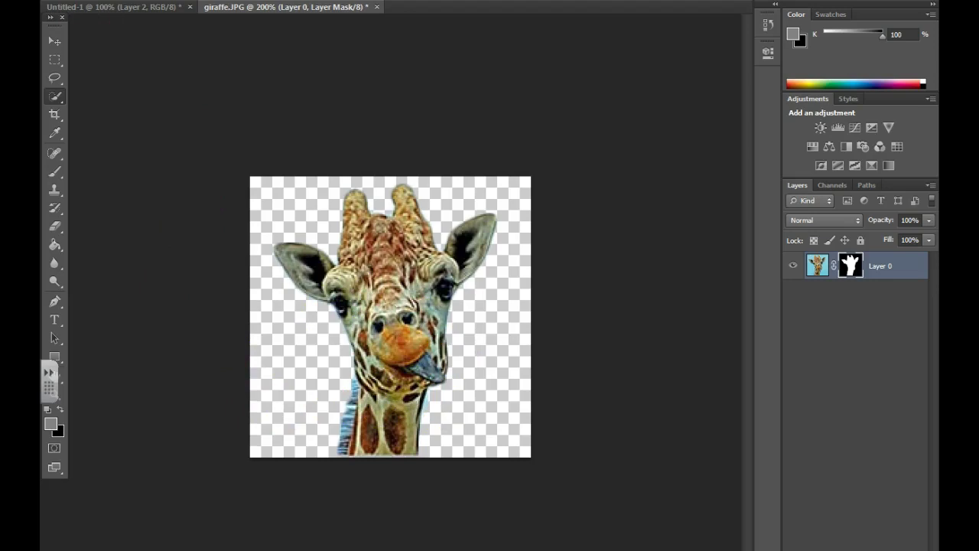
Step backward twice to remove the mask, deselect, and pick the Eraser Tool
left_click(111, 3)
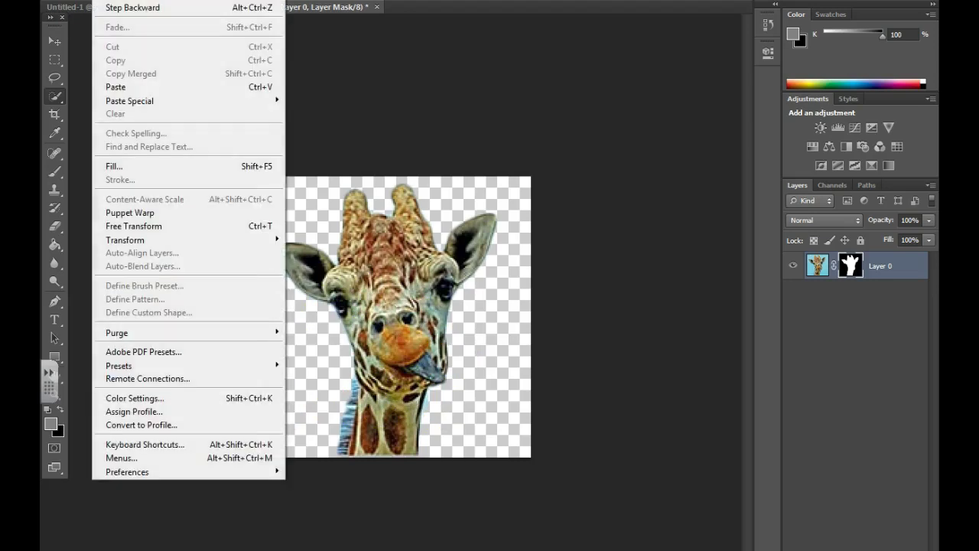
left_click(113, 9)
left_click(111, 2)
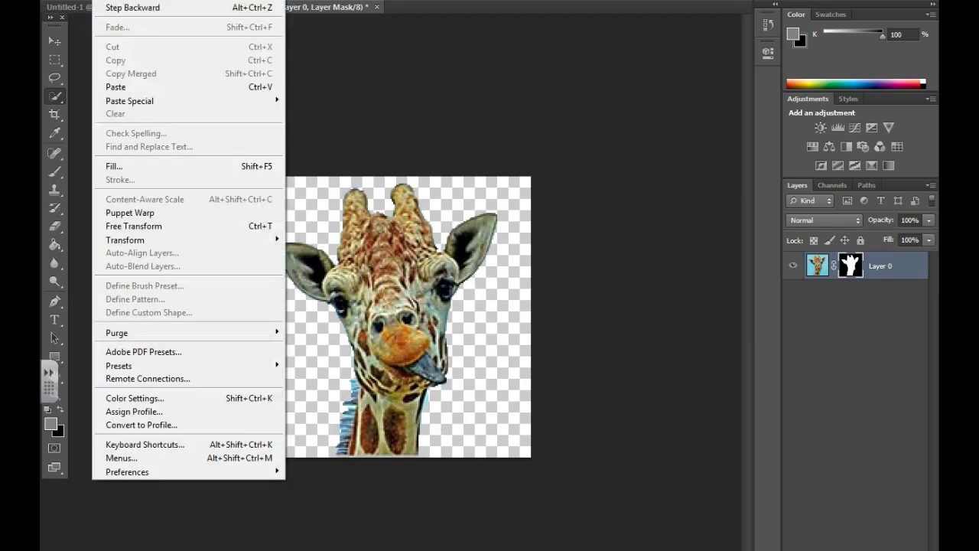
left_click(134, 7)
left_click(284, 186)
left_click(54, 226)
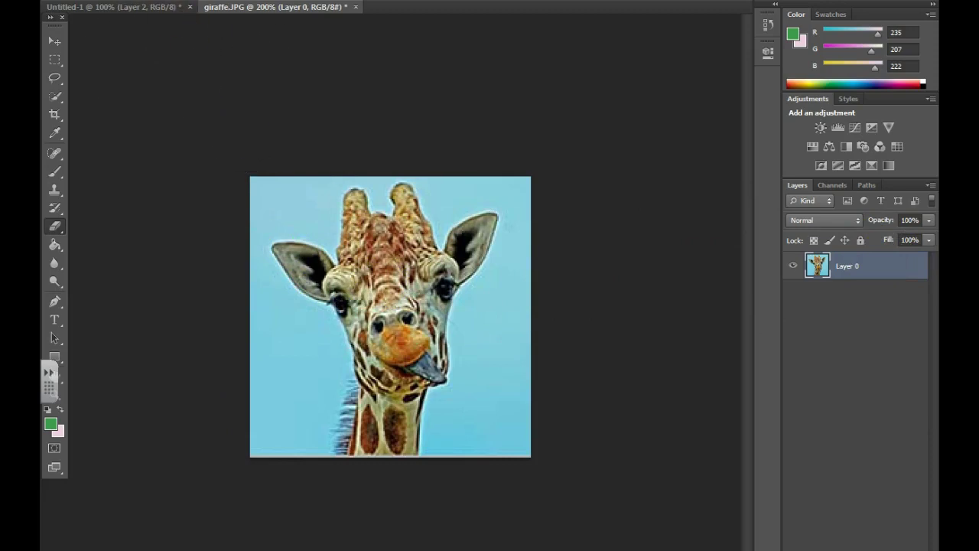
Erase the blue sky around the giraffe's corners and sides with a 30 px eraser
left_click(111, 13)
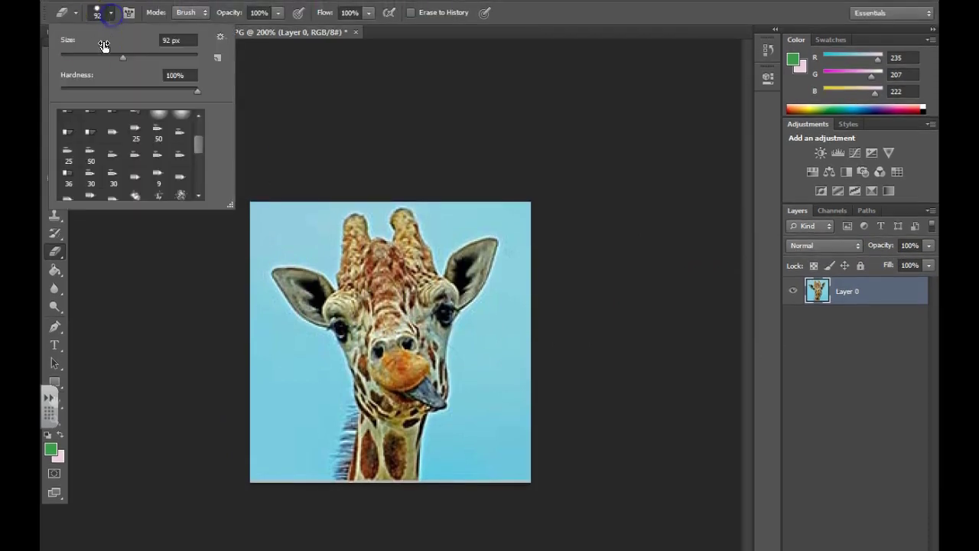
left_click_drag(91, 56, 80, 55)
mouse_move(284, 225)
left_mouse_down()
mouse_move(253, 215)
mouse_move(303, 227)
mouse_move(305, 239)
mouse_move(307, 201)
left_mouse_up()
mouse_move(462, 181)
left_mouse_down()
mouse_move(453, 205)
mouse_move(520, 212)
mouse_move(520, 283)
mouse_move(500, 358)
mouse_move(511, 348)
left_mouse_up()
mouse_move(523, 434)
left_mouse_down()
mouse_move(490, 472)
mouse_move(476, 446)
mouse_move(485, 362)
mouse_move(504, 355)
left_mouse_up()
mouse_move(318, 463)
left_mouse_down()
mouse_move(273, 466)
mouse_move(301, 415)
mouse_move(282, 371)
mouse_move(247, 397)
left_mouse_up()
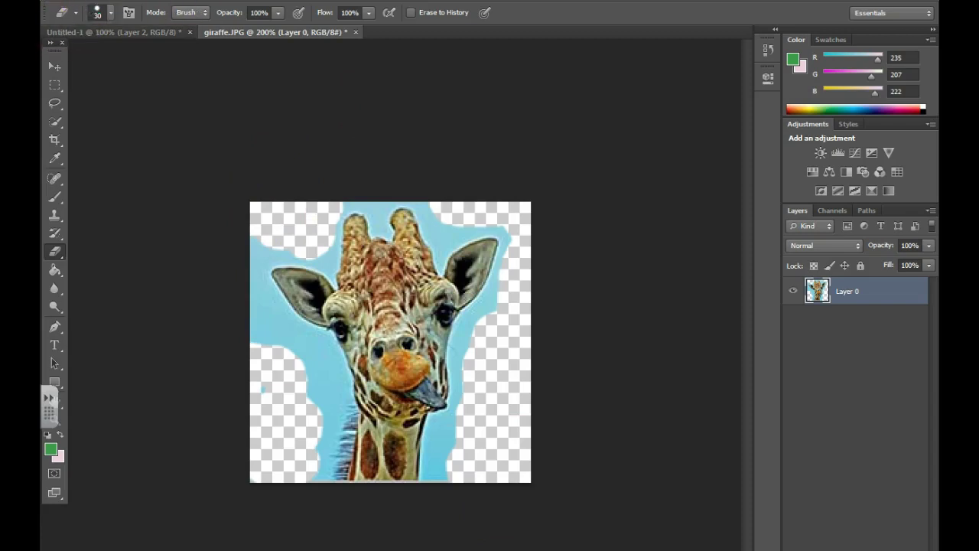
Create a new Clipboard-preset document and drag the cut-out giraffe onto it
left_click(77, 2)
left_click(85, 7)
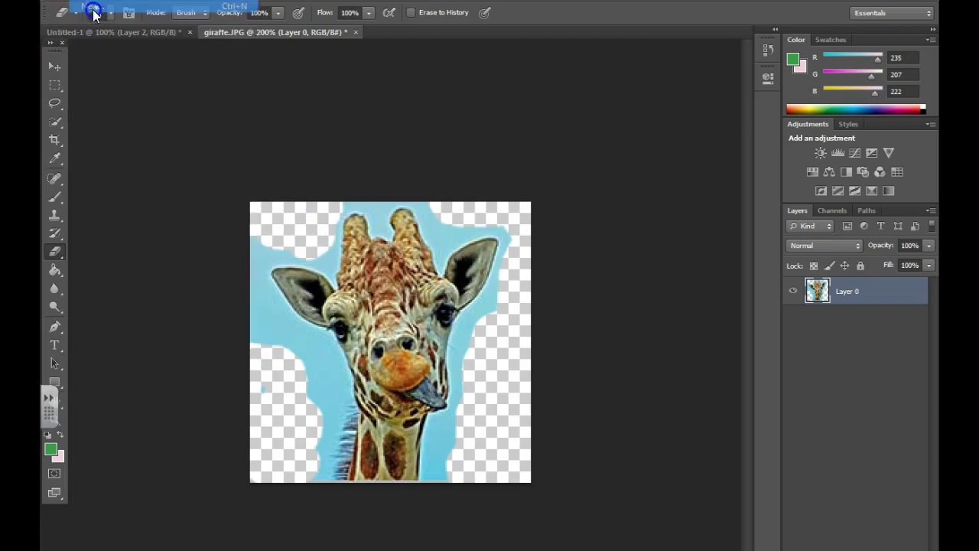
left_click(471, 159)
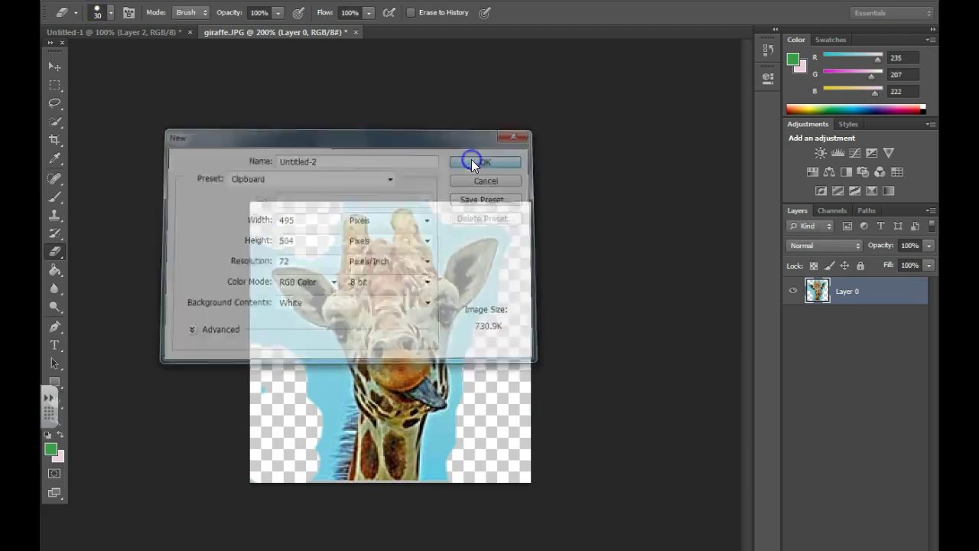
left_click(302, 33)
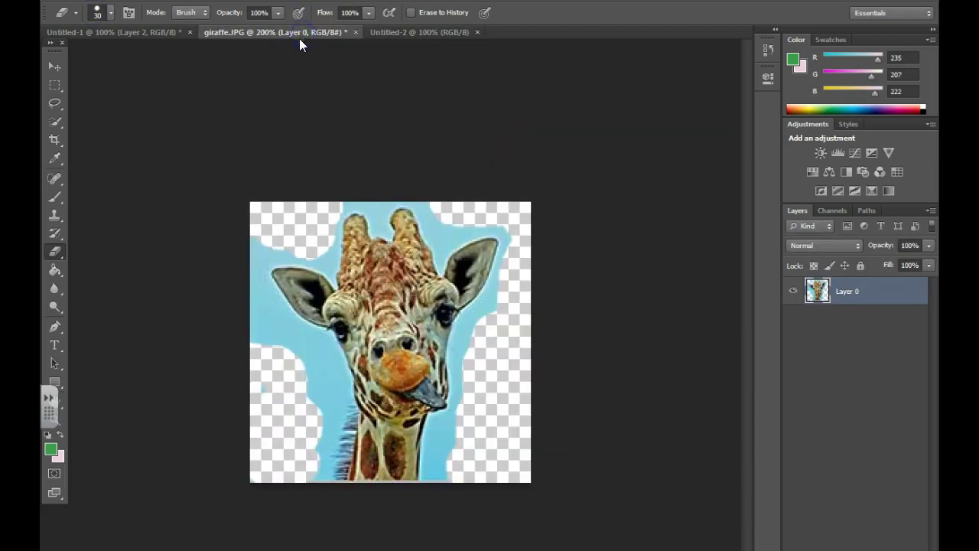
left_click(55, 67)
left_click_drag(372, 306, 295, 283)
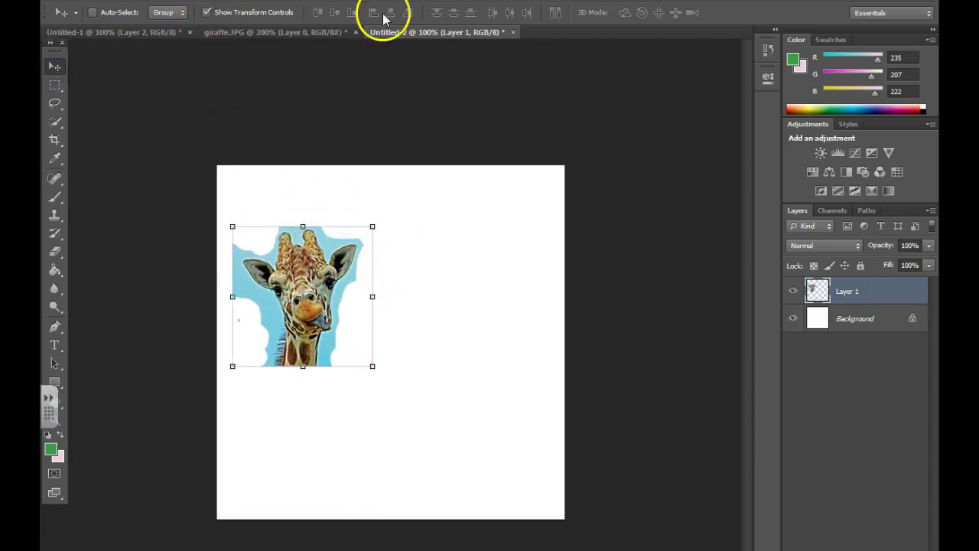
Rotate the giraffe about 15°, move it lower, and scale it to roughly 69%
left_click_drag(378, 223, 426, 312)
left_click_drag(339, 295, 363, 238)
left_click_drag(443, 262, 408, 192)
left_click_drag(335, 217, 337, 266)
left_click_drag(378, 368, 347, 316)
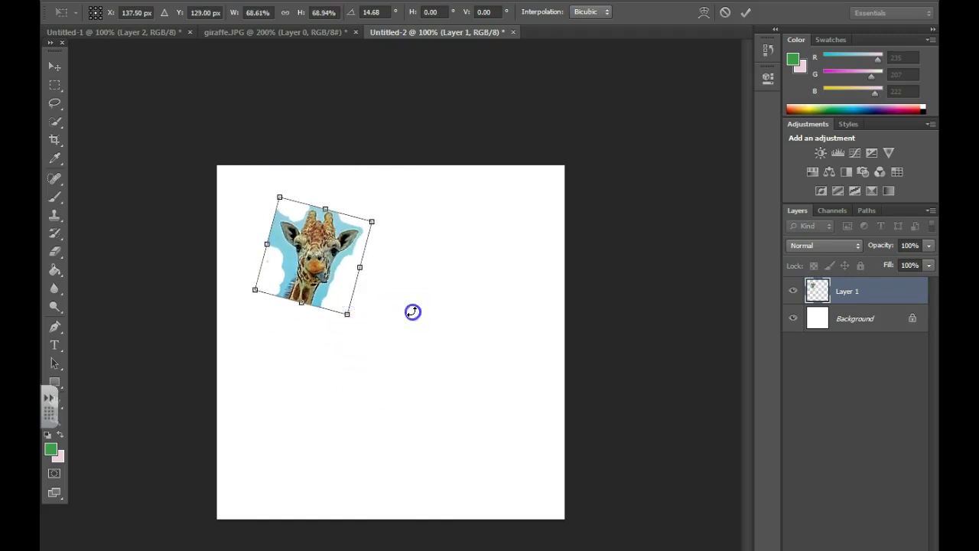
Open the cloud.JPG sky photo in its own document tab
left_click(130, 31)
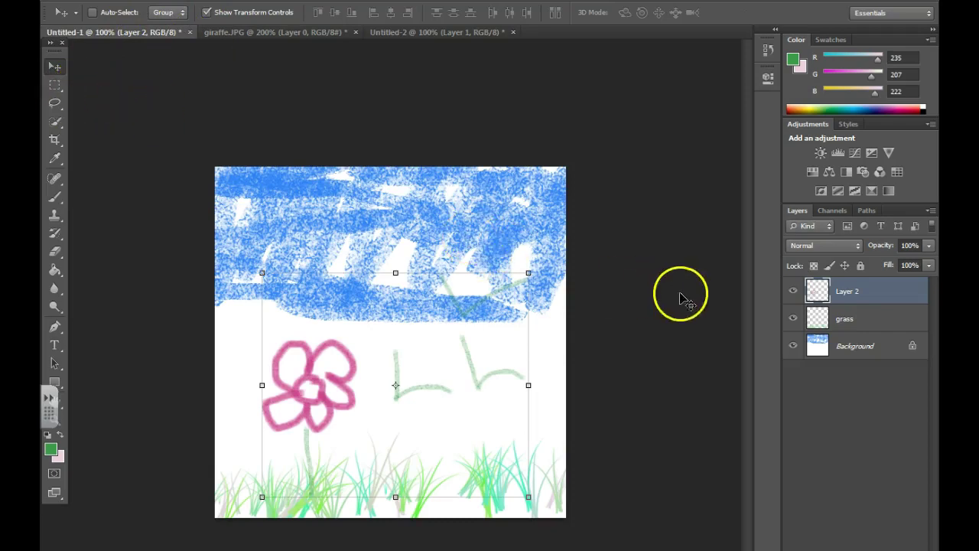
left_click(442, 35)
left_click(467, 228)
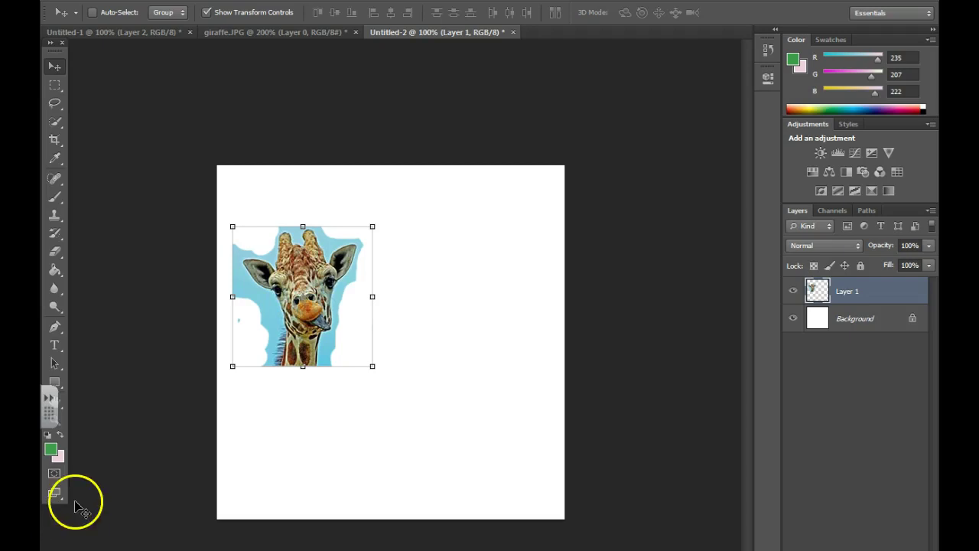
left_click_drag(421, 321, 440, 20)
Attempt to move the locked sky background and dismiss the locked-layer error
left_click(55, 65)
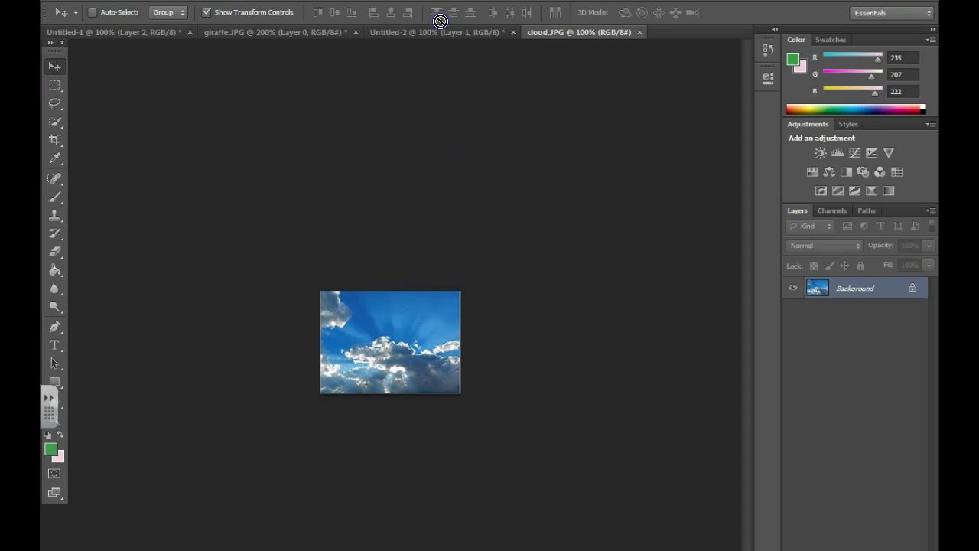
left_click_drag(413, 328, 389, 339)
left_click(517, 244)
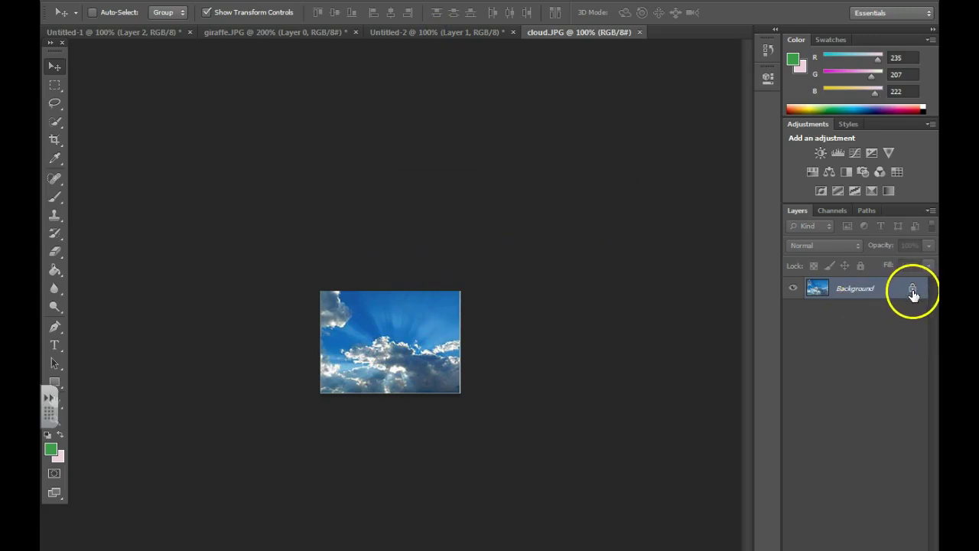
Unlock the sky Background as Layer 0 and drop it onto the Untitled-2 canvas
double_click(815, 288)
left_click(616, 207)
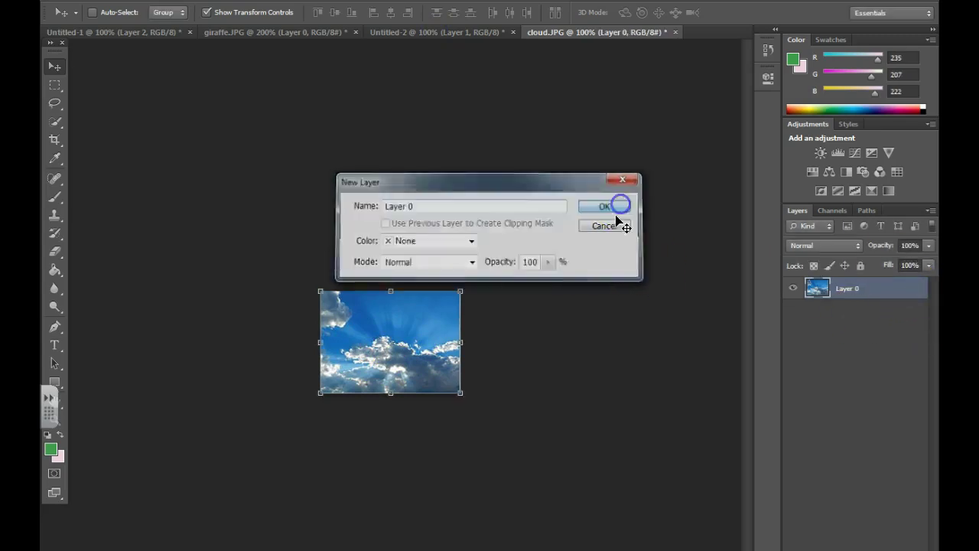
left_click_drag(380, 324, 428, 147)
left_click(425, 34)
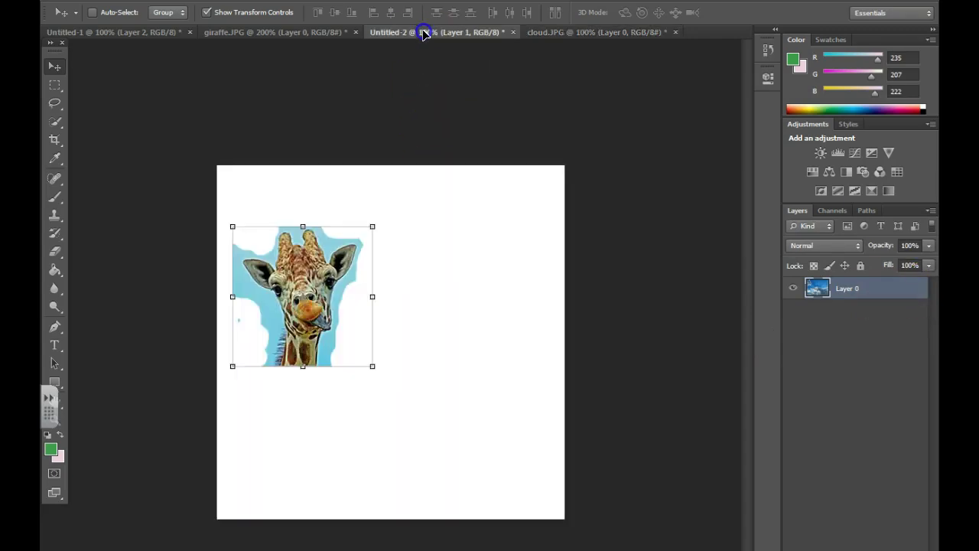
left_click_drag(425, 34, 309, 270)
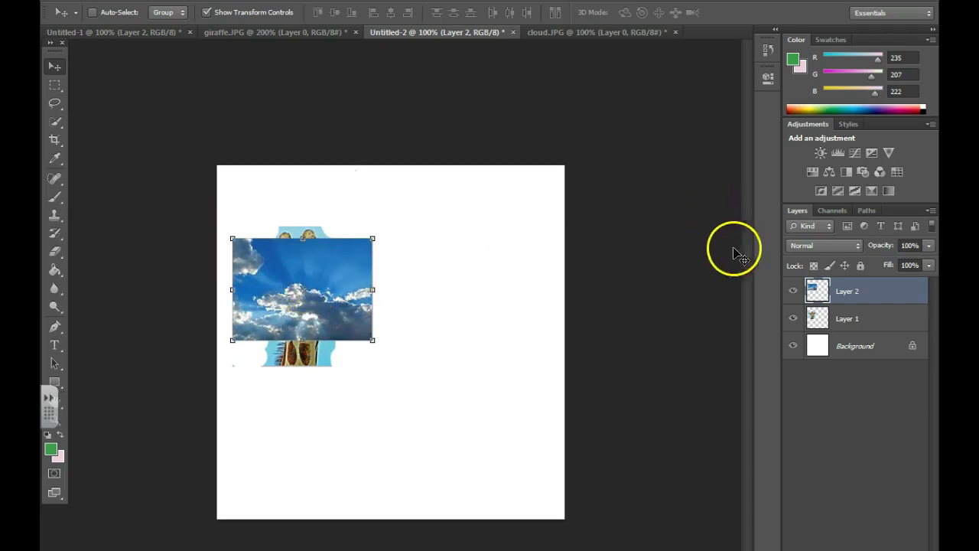
Put the giraffe layer above the sky and rename the layers cloud and giraffe
left_click(866, 325)
left_click_drag(865, 318, 865, 286)
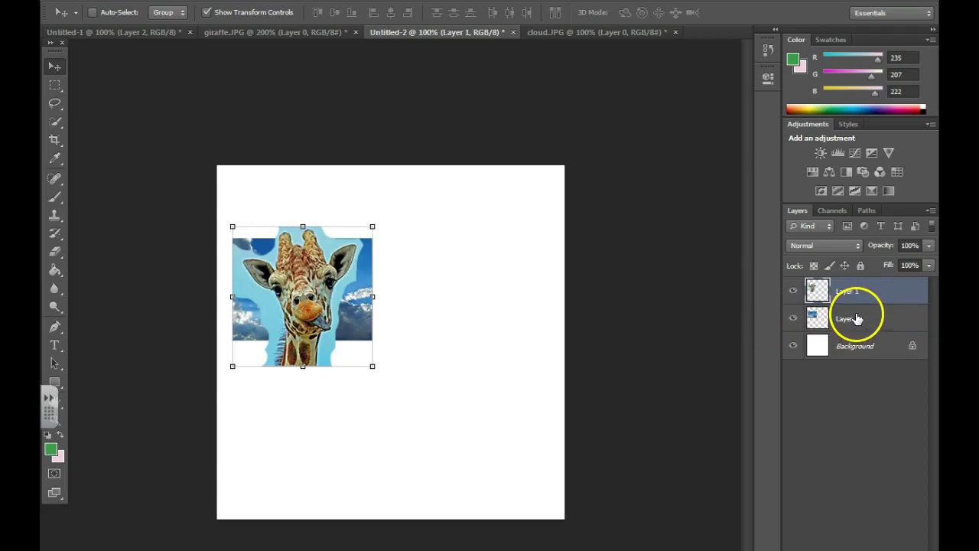
double_click(849, 322)
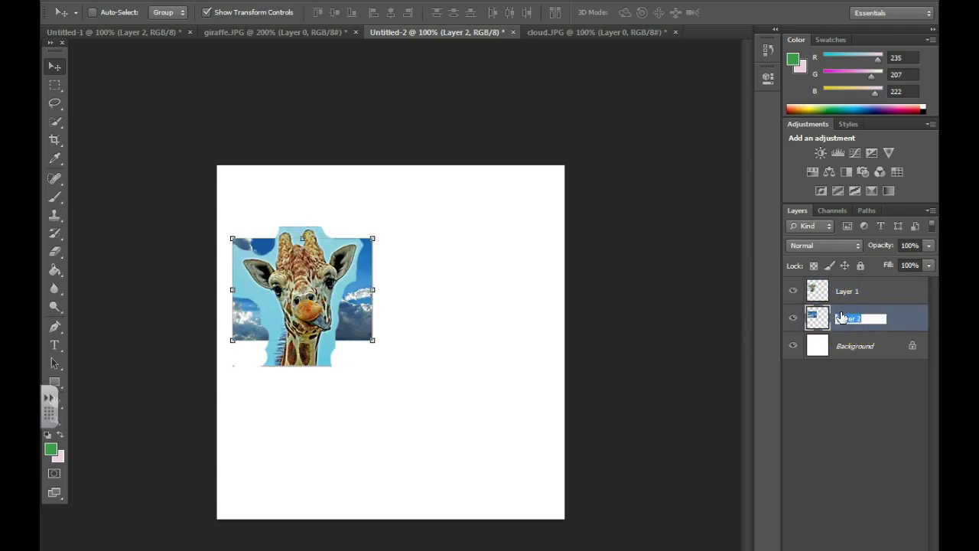
type("cloud")
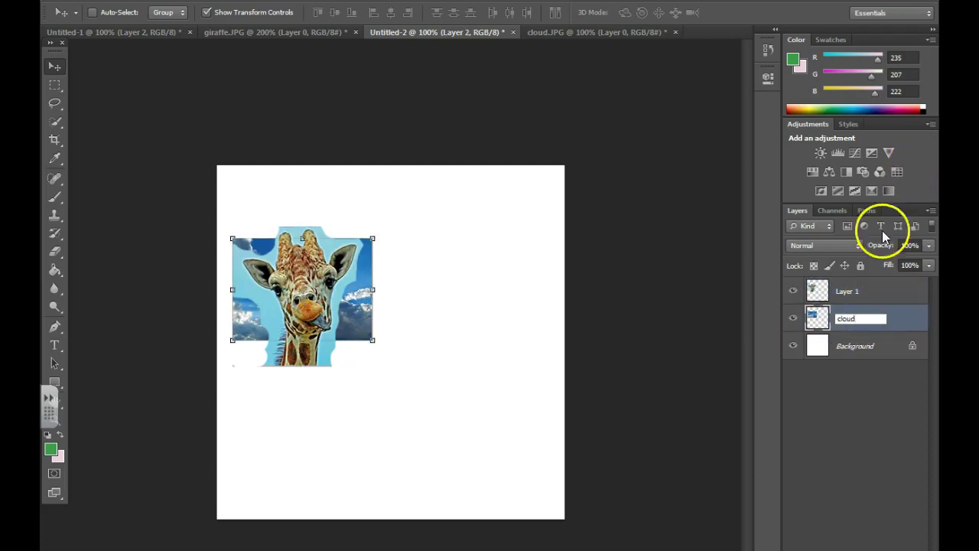
left_click(852, 292)
left_click_drag(860, 290, 830, 288)
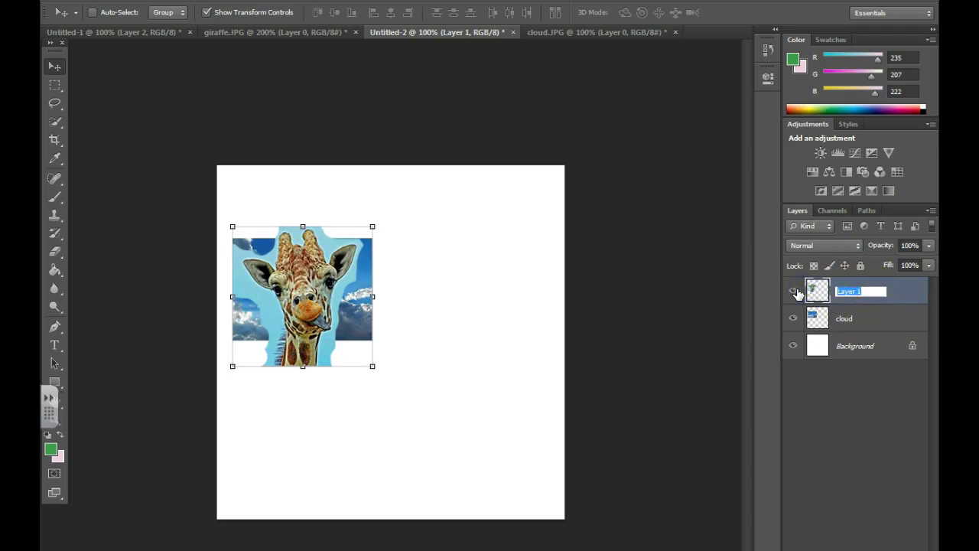
left_click(842, 378)
Dismiss the no-layers-selected error and move the cloud layer to the top-right corner
left_click(325, 282)
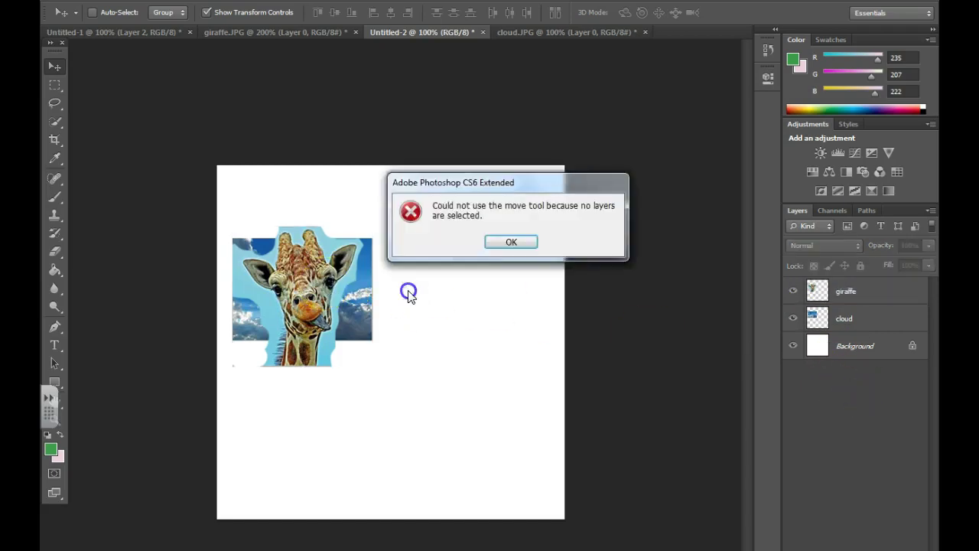
left_click(519, 243)
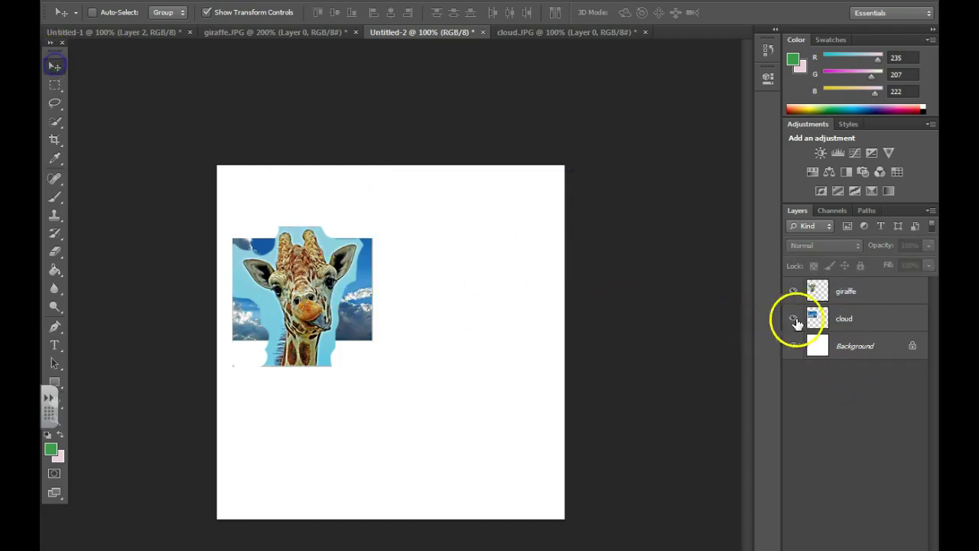
left_click(851, 319)
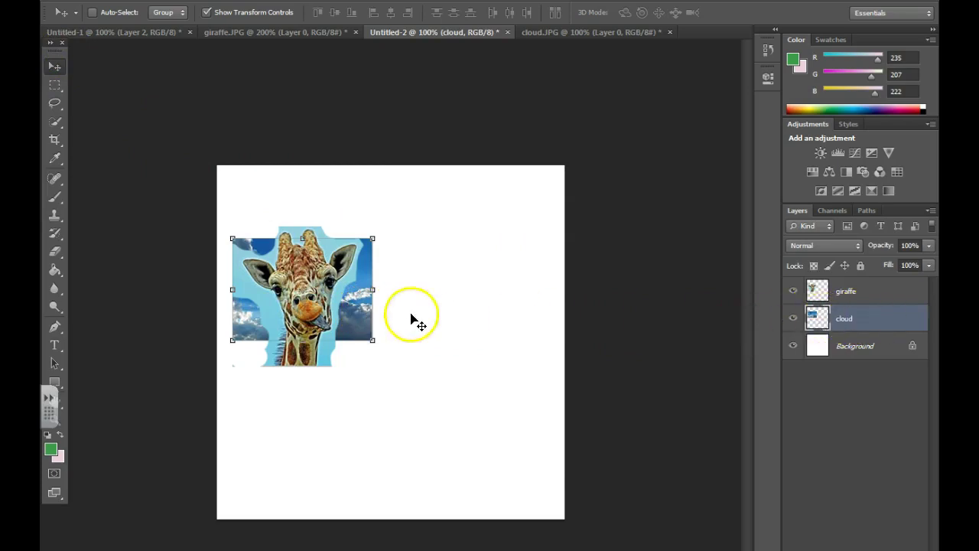
left_click_drag(359, 309, 563, 236)
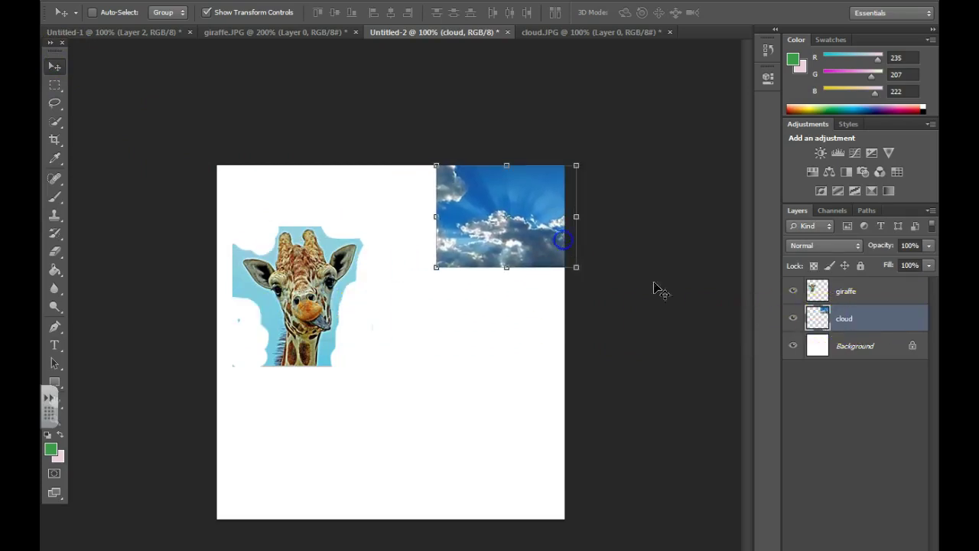
Move the giraffe layer to the top-left corner, then return to PowerPoint
left_click(885, 297)
left_click_drag(310, 285, 277, 210)
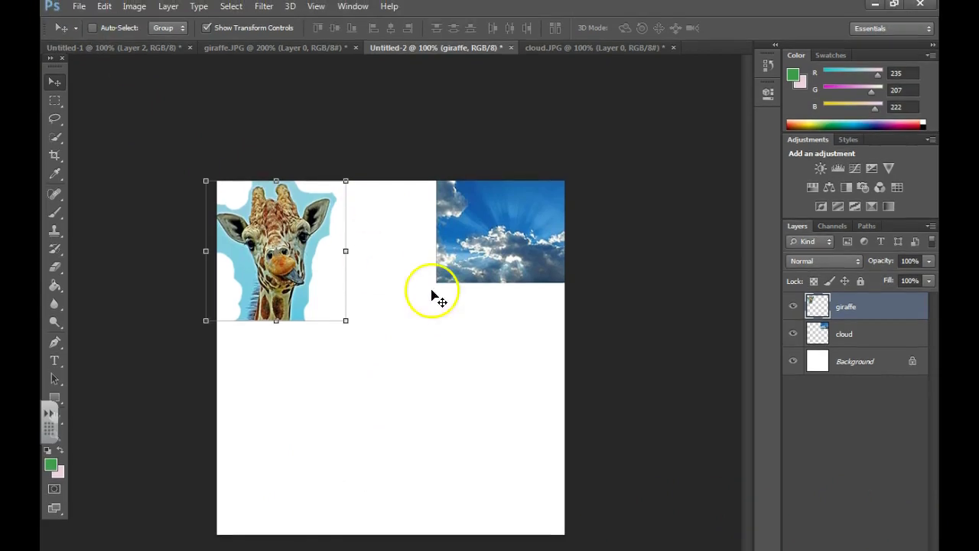
left_click(427, 397)
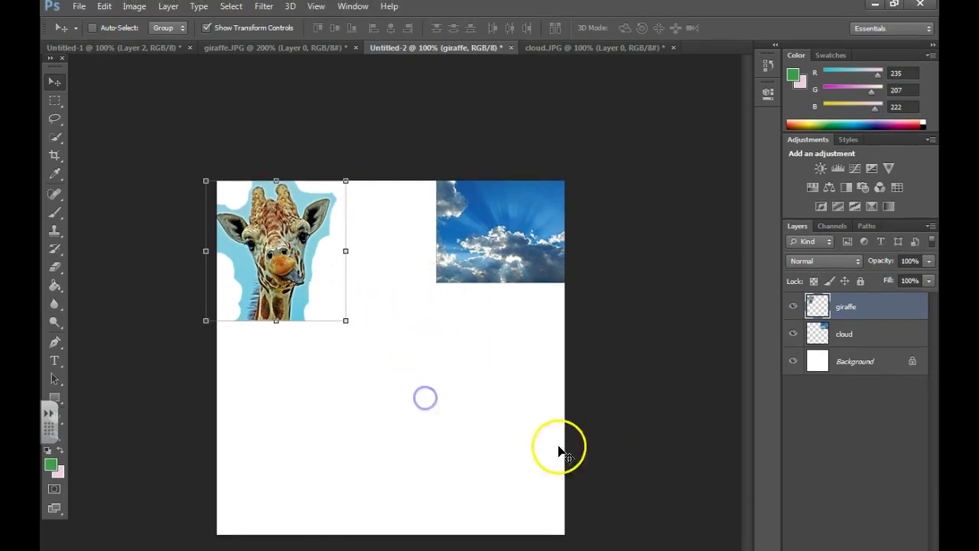
key("alt+Tab")
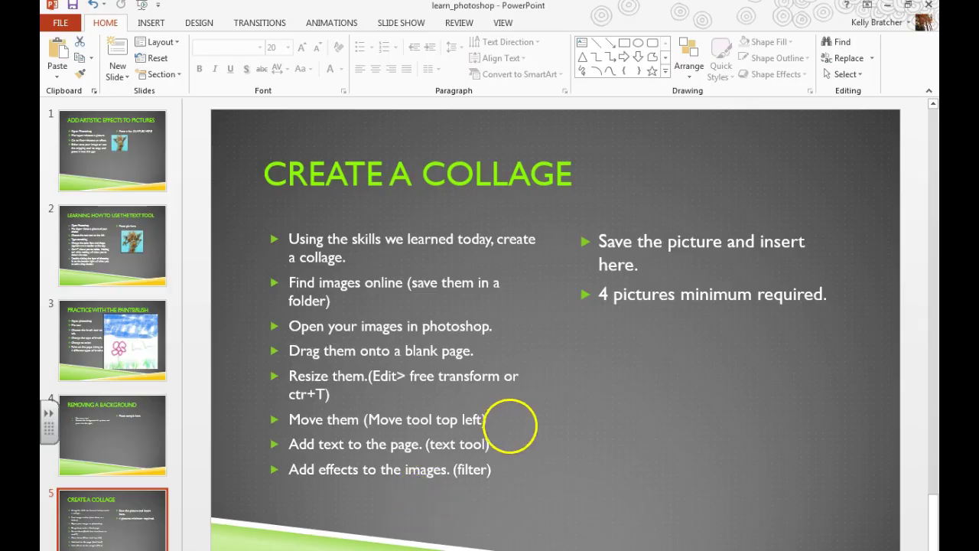